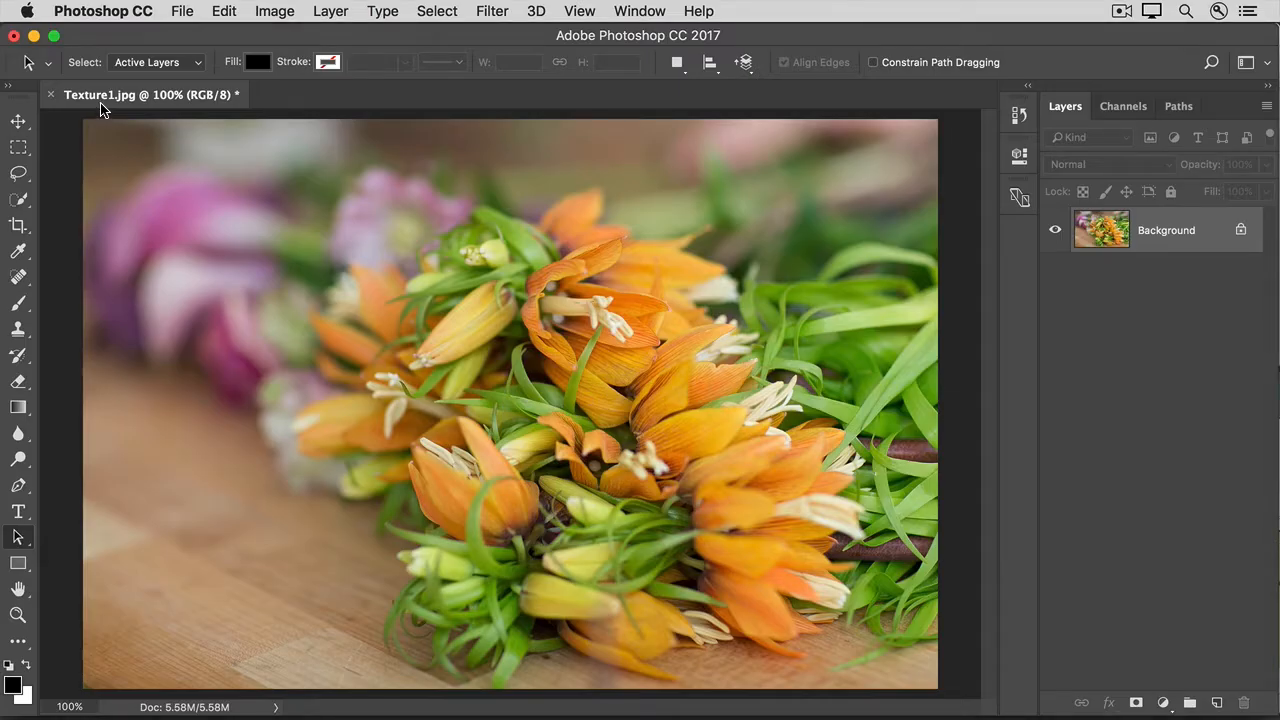
Place Texture2.jpg as an embedded layer over the flower photo at its default size and commit the placement.
{"action": "left_click", "coordinate": [181, 11]}
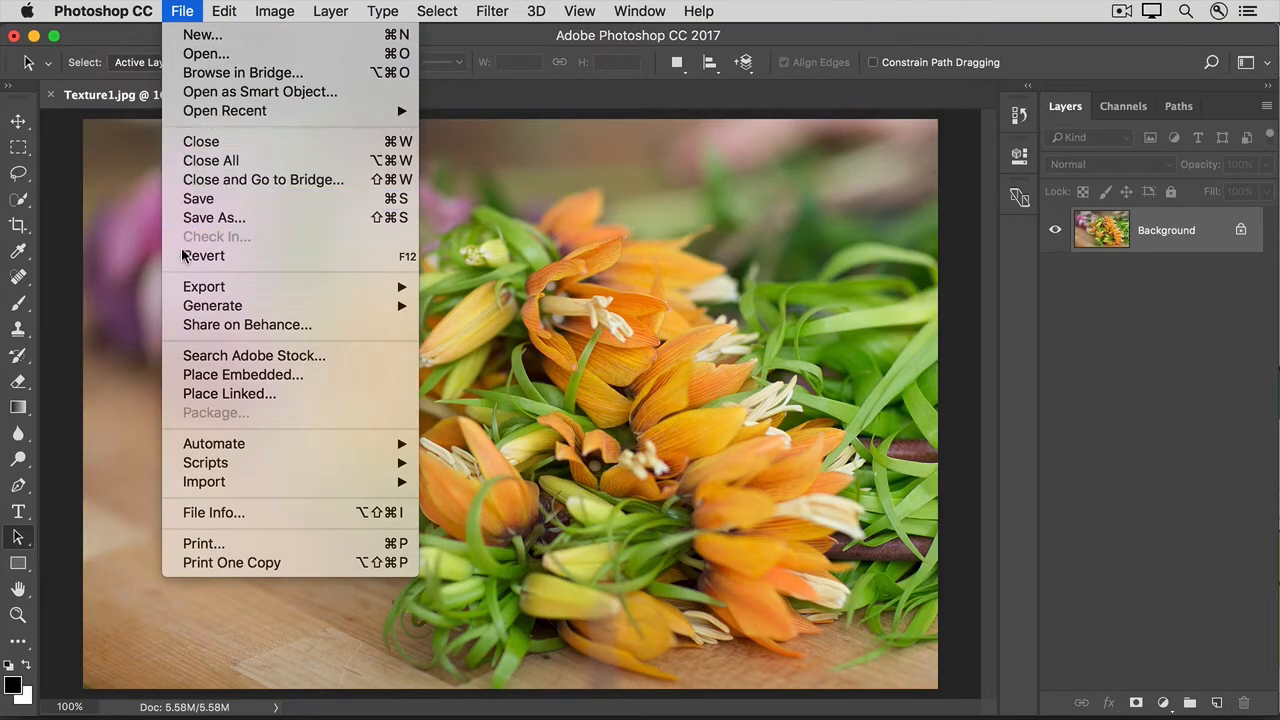
{"action": "left_click", "coordinate": [174, 376]}
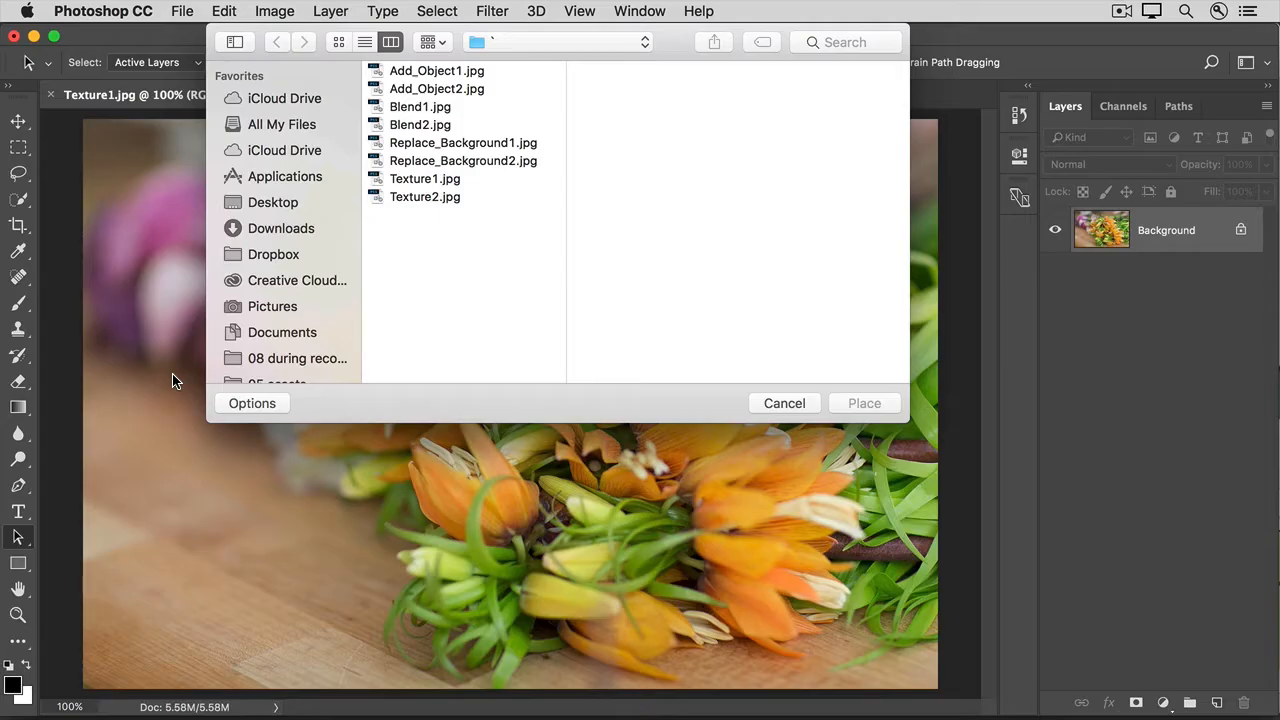
{"action": "left_click", "coordinate": [443, 196]}
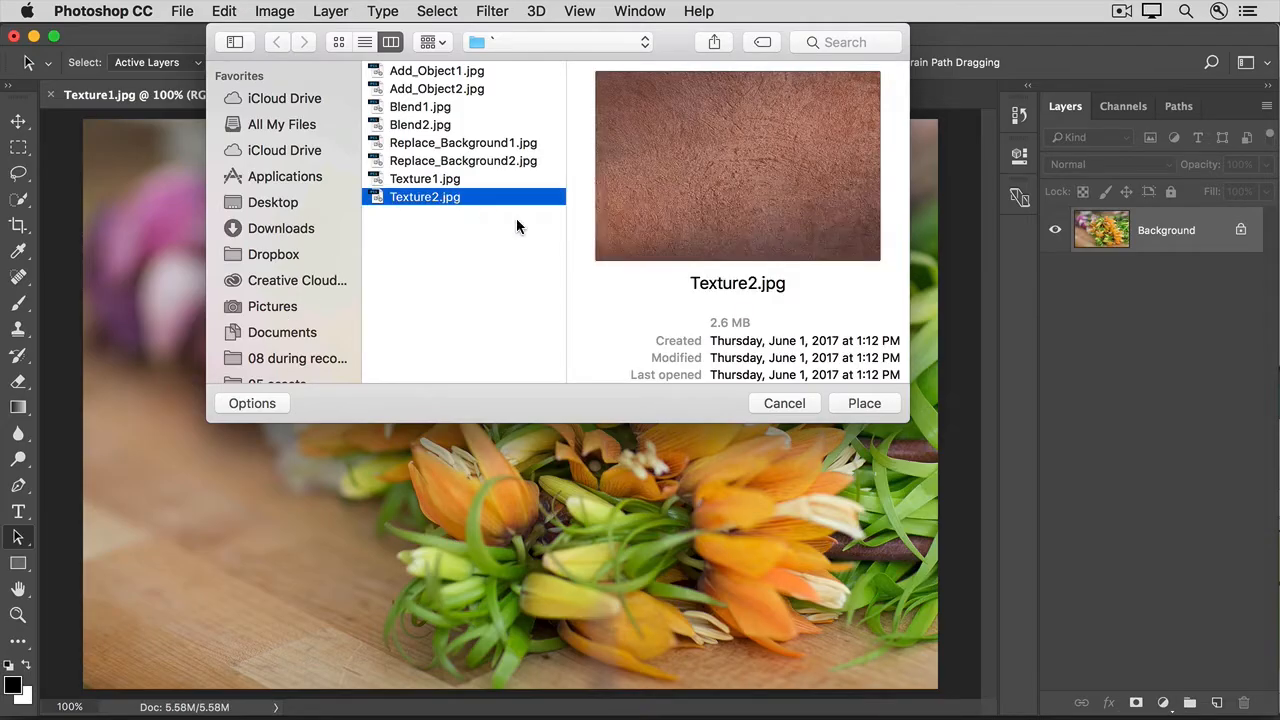
{"action": "left_click", "coordinate": [839, 403]}
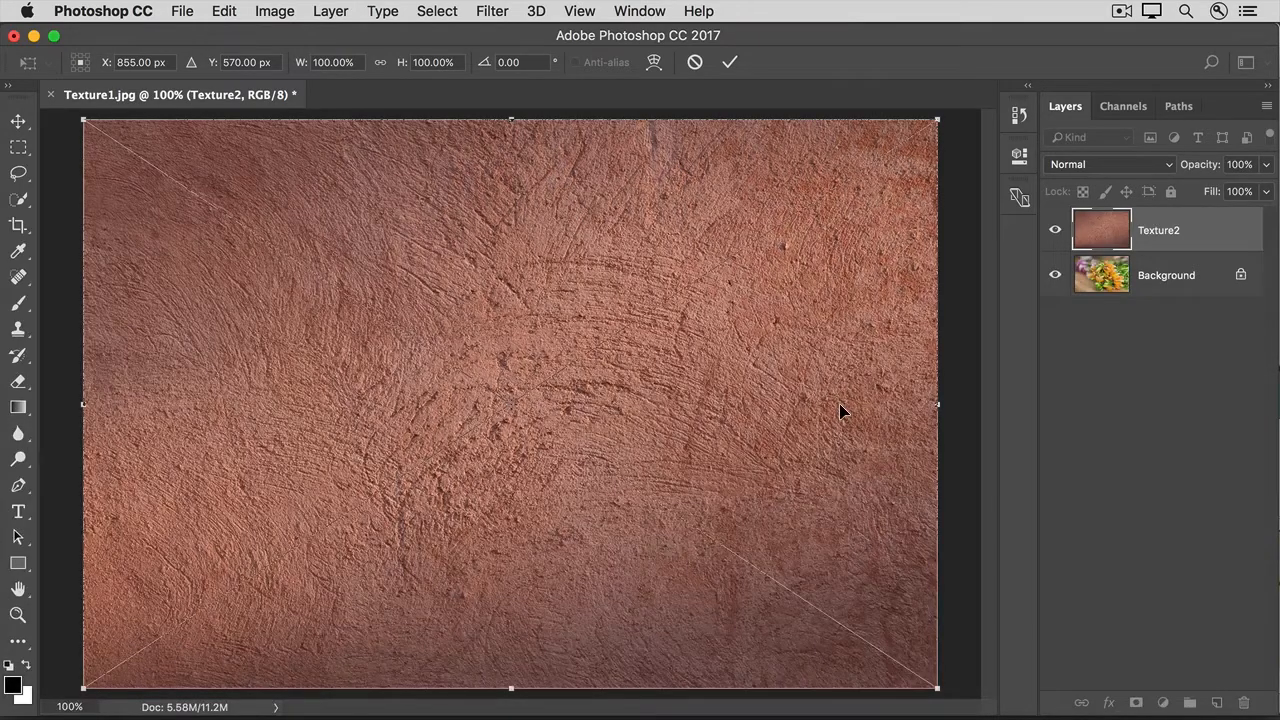
{"action": "left_click", "coordinate": [727, 64]}
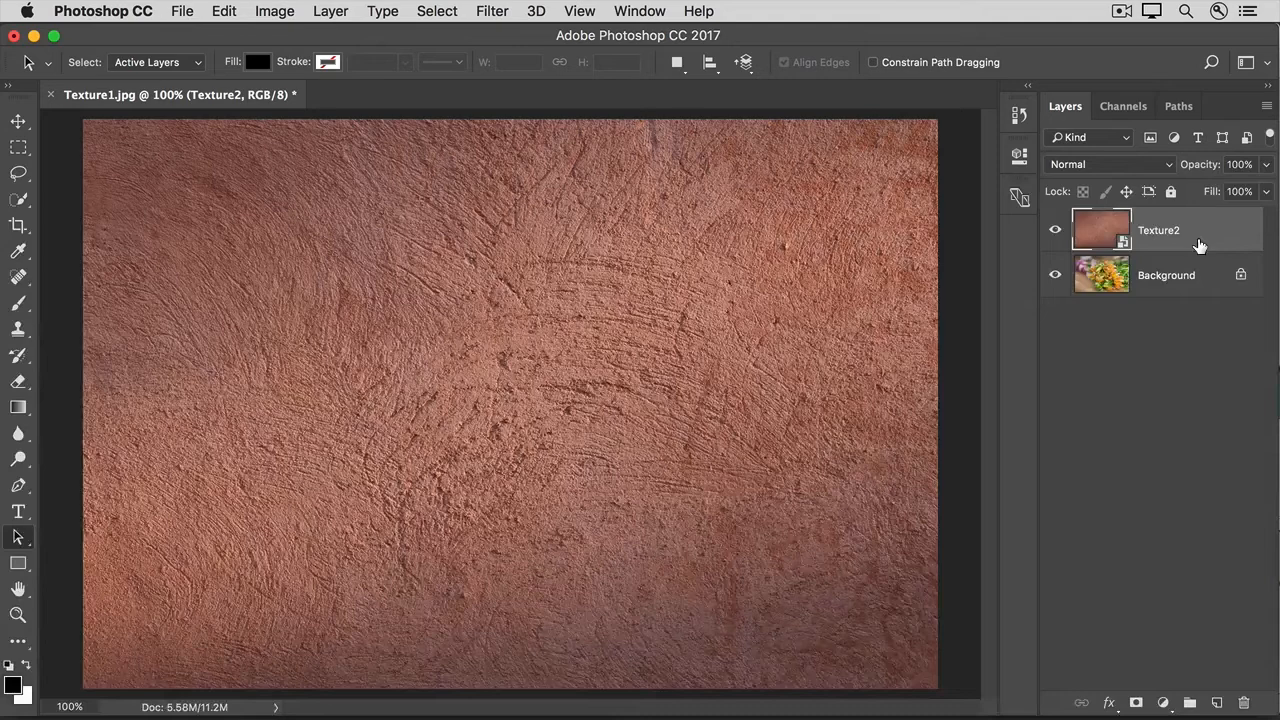
Try the Overlay and Soft Light blend modes on the Texture2 layer.
{"action": "left_click", "coordinate": [1152, 171]}
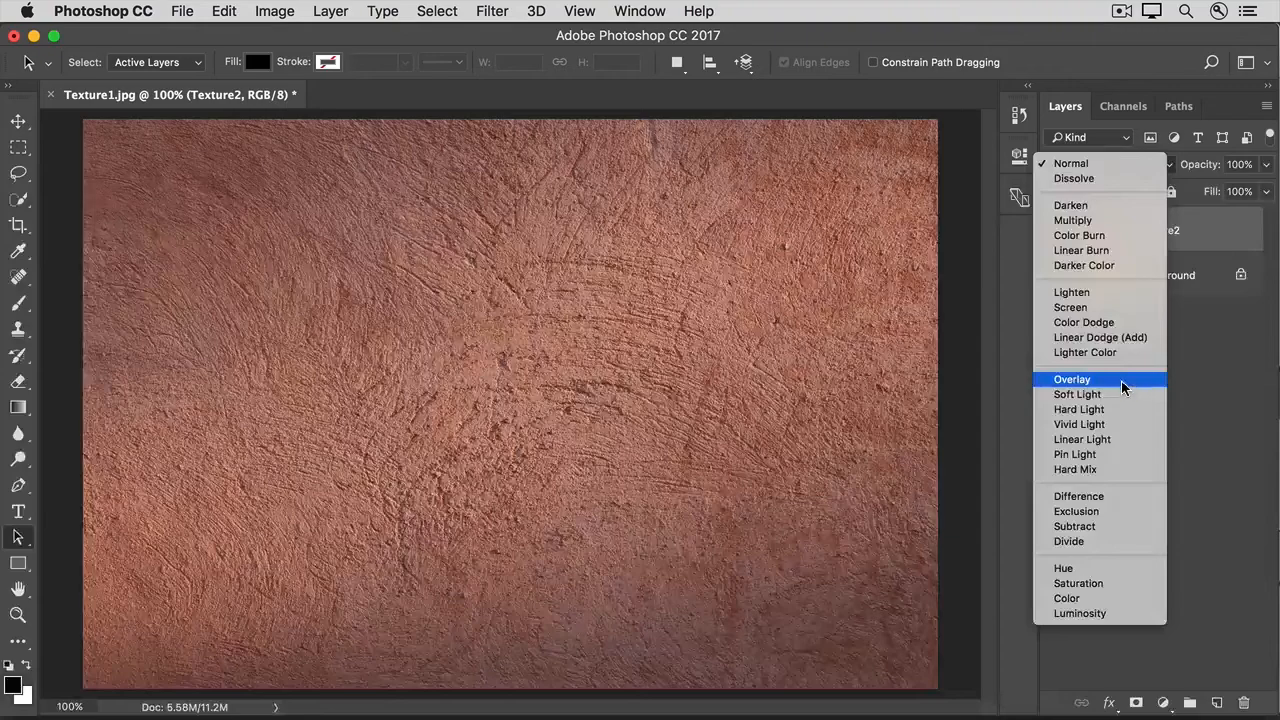
{"action": "left_click", "coordinate": [1072, 379]}
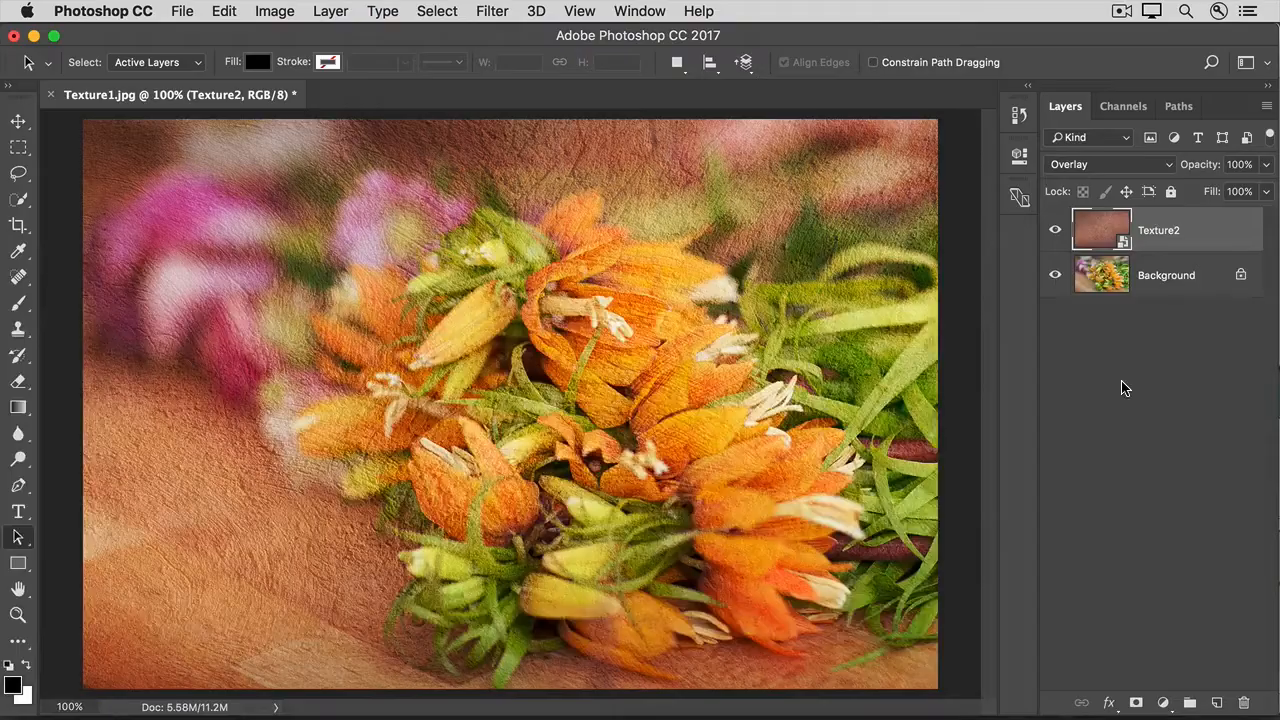
{"action": "left_click", "coordinate": [1125, 167]}
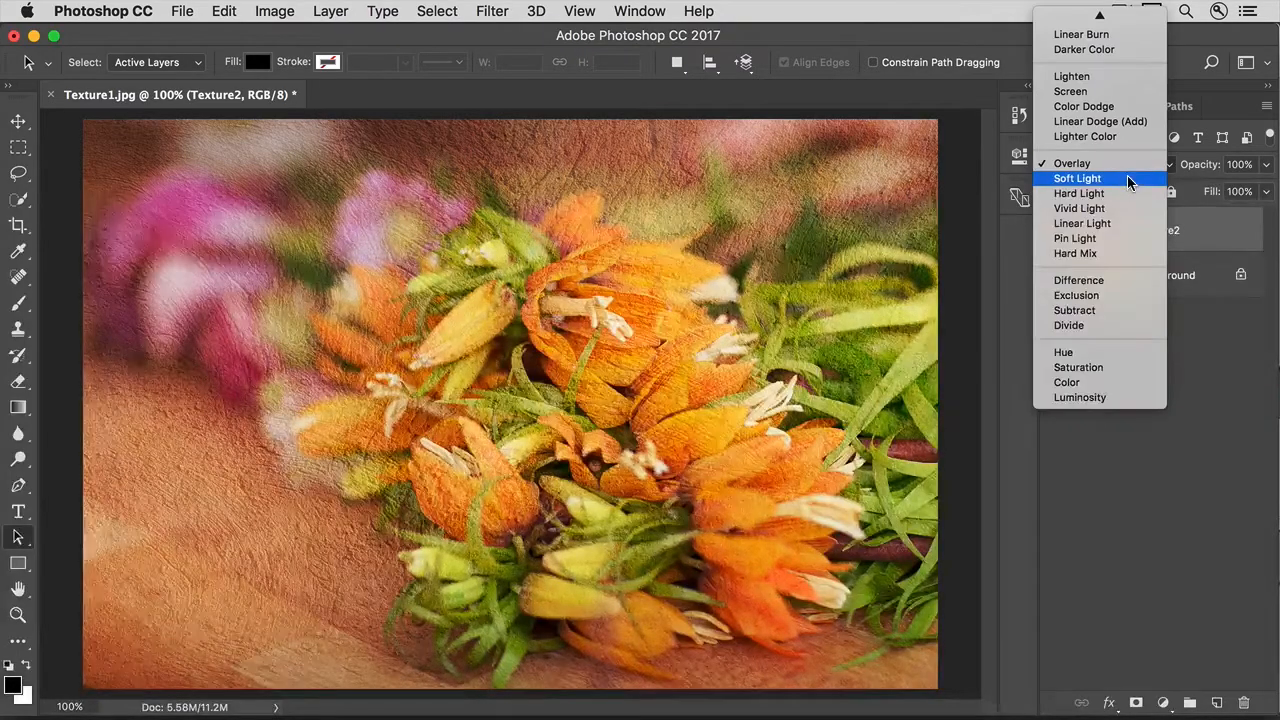
{"action": "left_click", "coordinate": [1129, 178]}
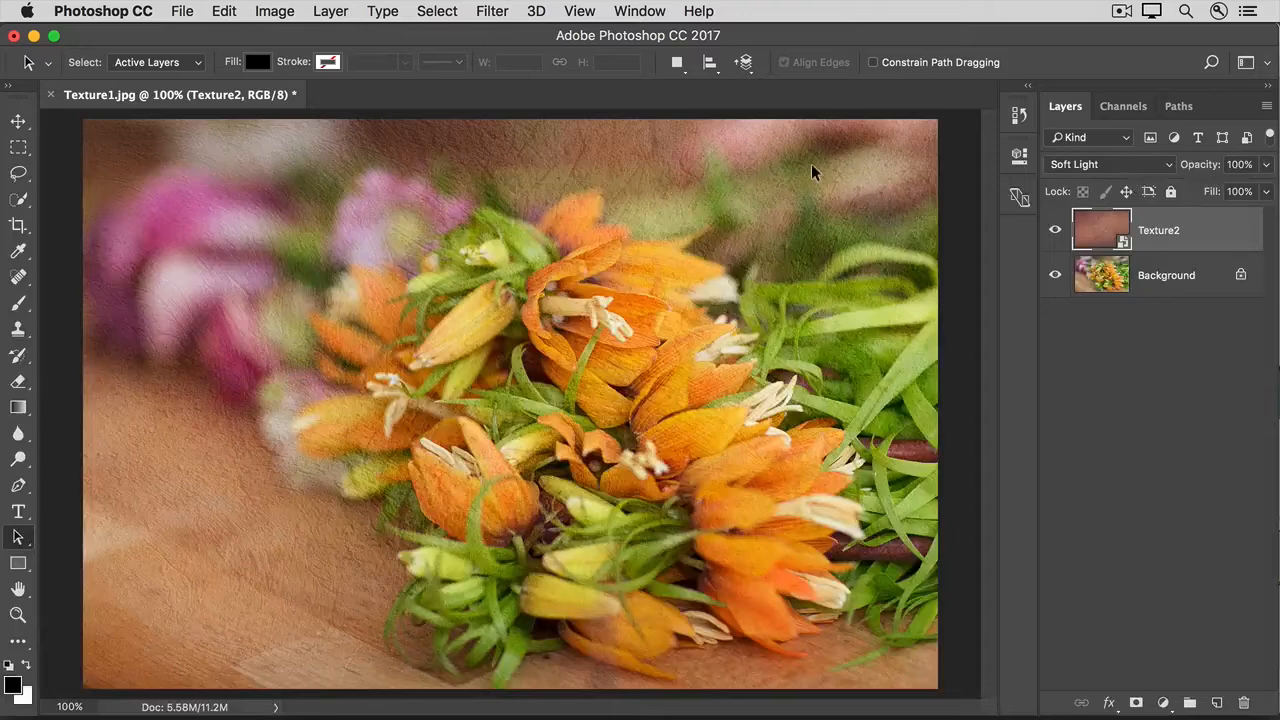
With the Move tool active, cycle the Texture2 layer's blend modes forward from Hard Light to Divide and back to Vivid Light.
{"action": "left_click", "coordinate": [18, 122]}
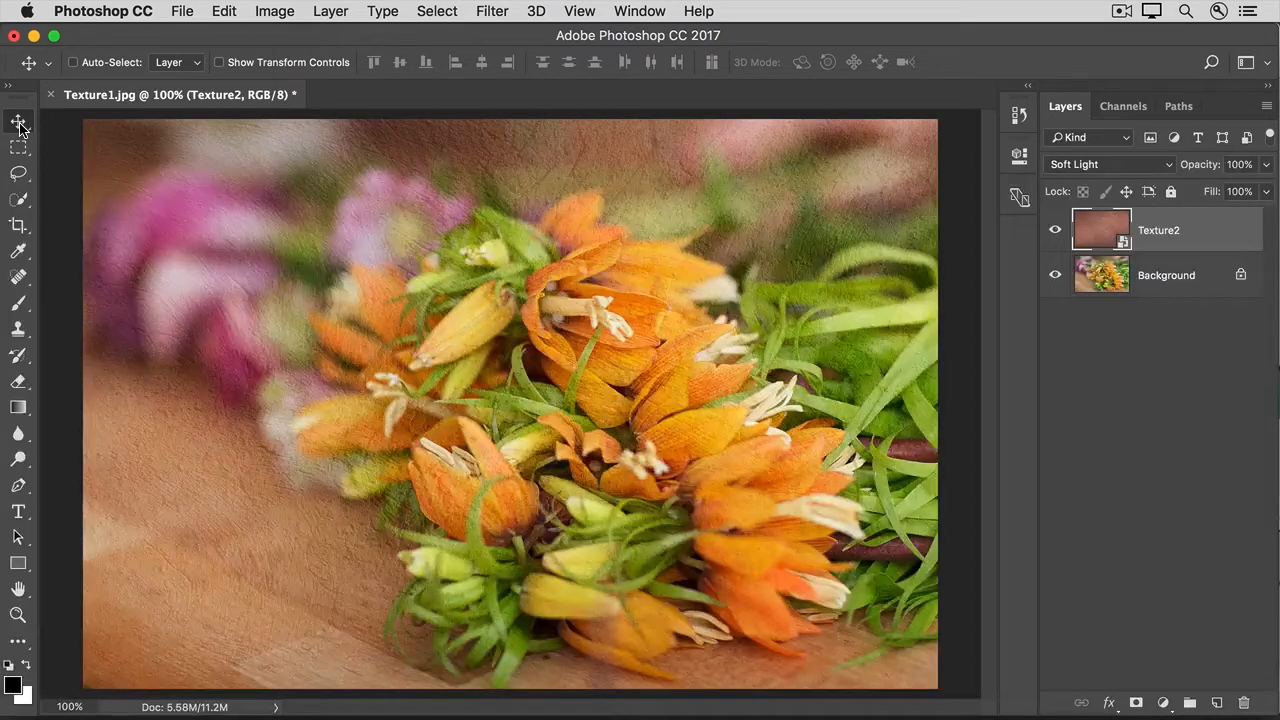
{"action": "key", "text": "shift+plus"}
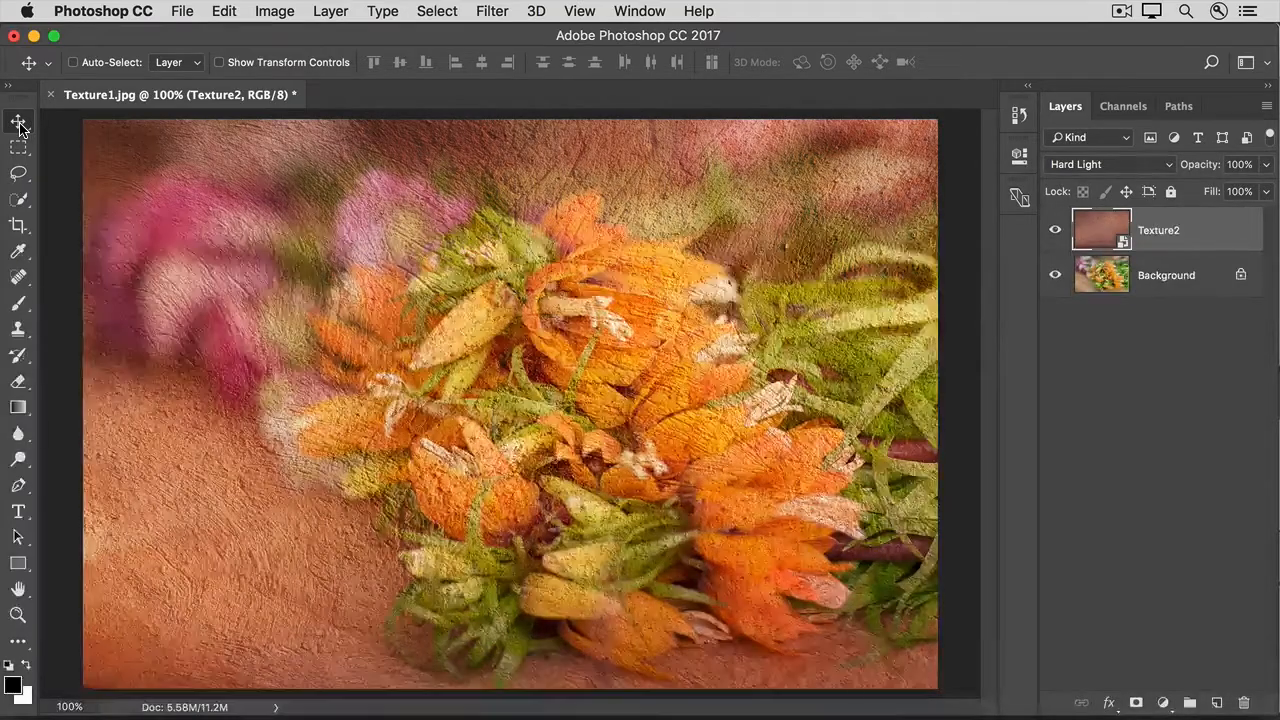
{"action": "key", "text": "shift+plus"}
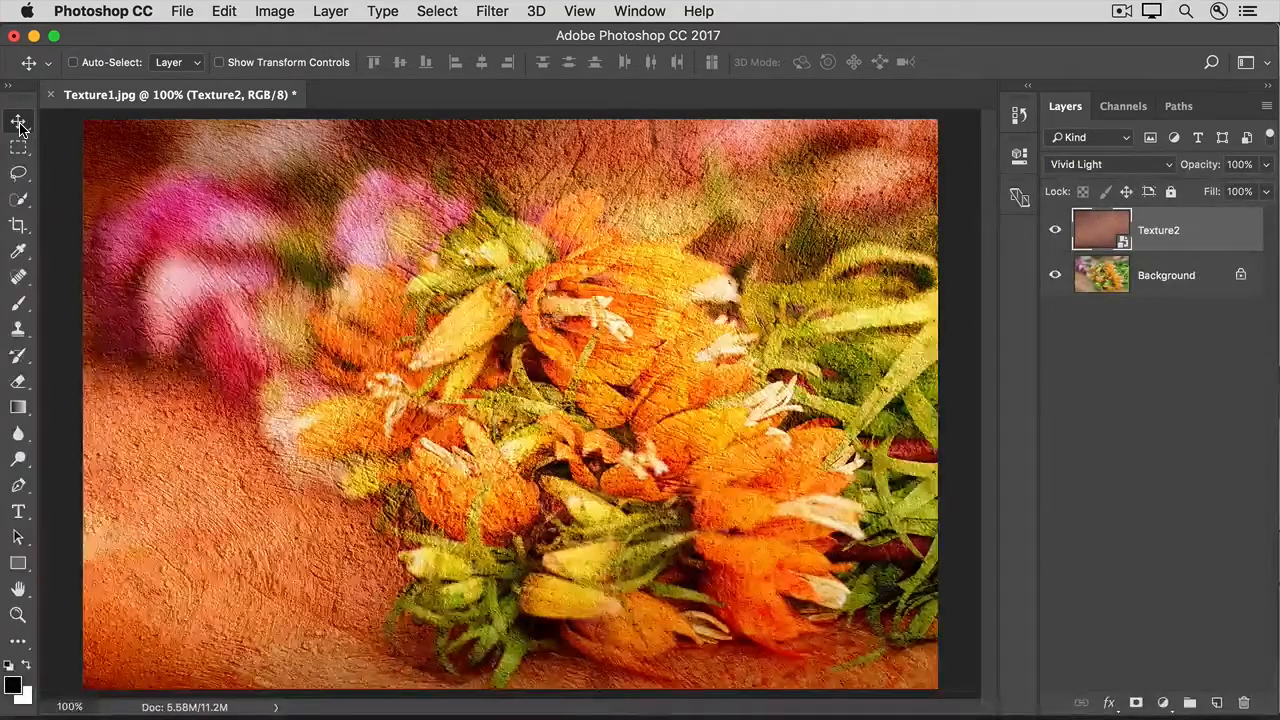
{"action": "key", "text": "shift+plus"}
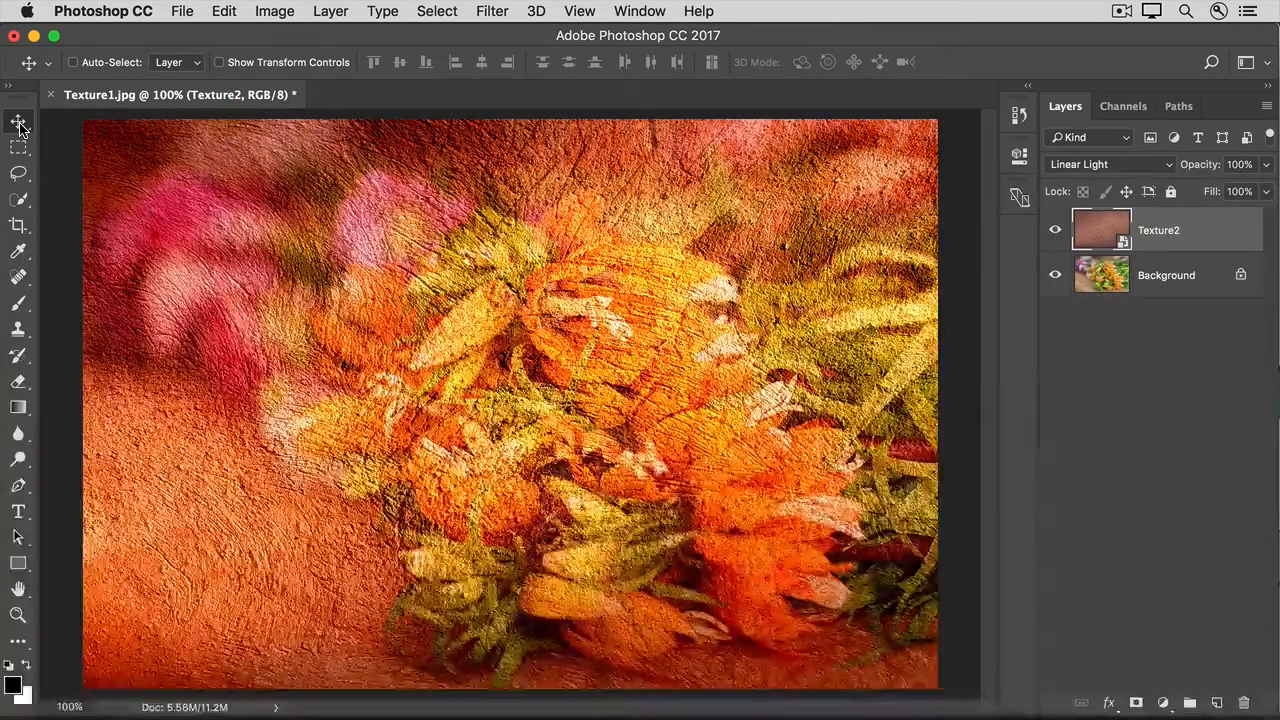
{"action": "key", "text": "shift+plus"}
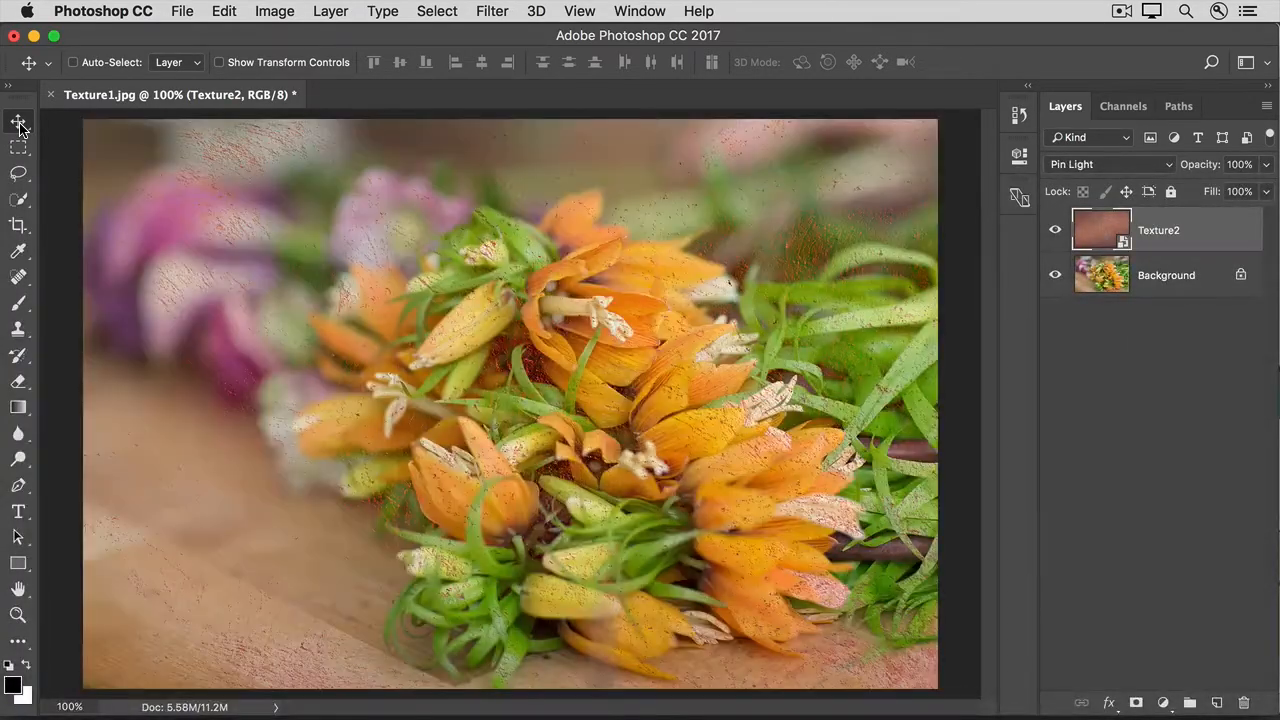
{"action": "key", "text": "shift+plus"}
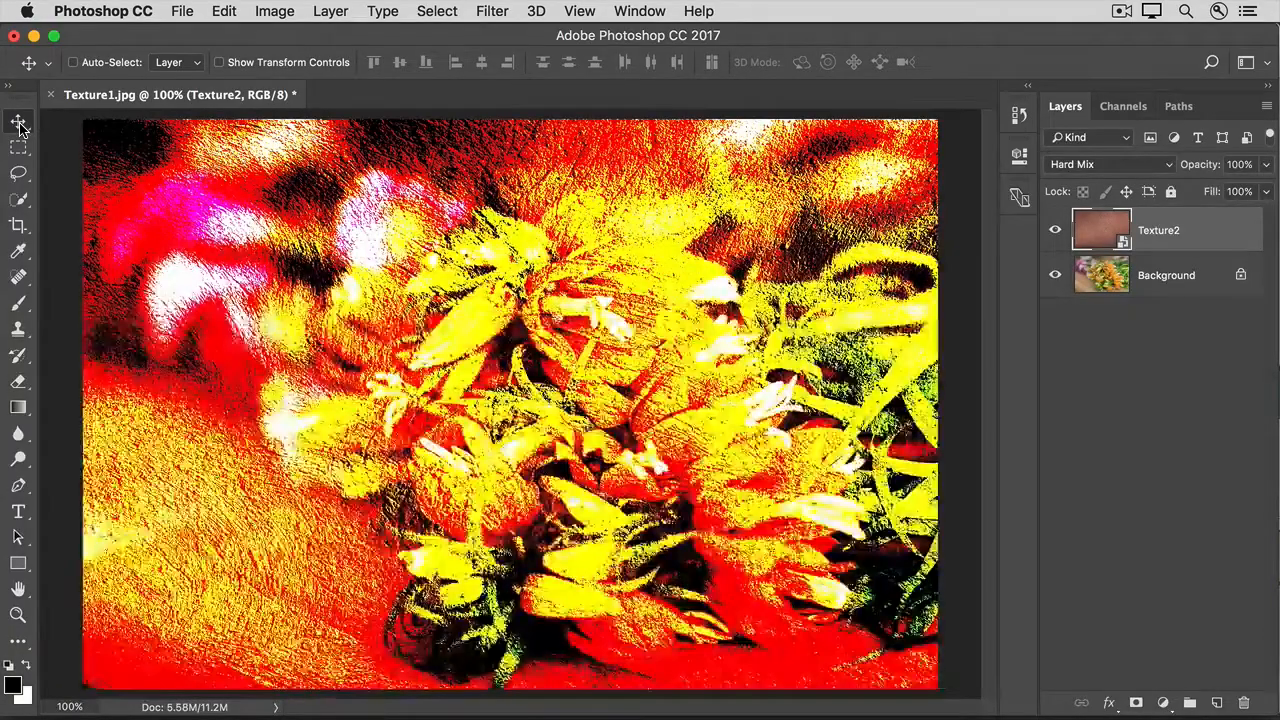
{"action": "key", "text": "shift+plus"}
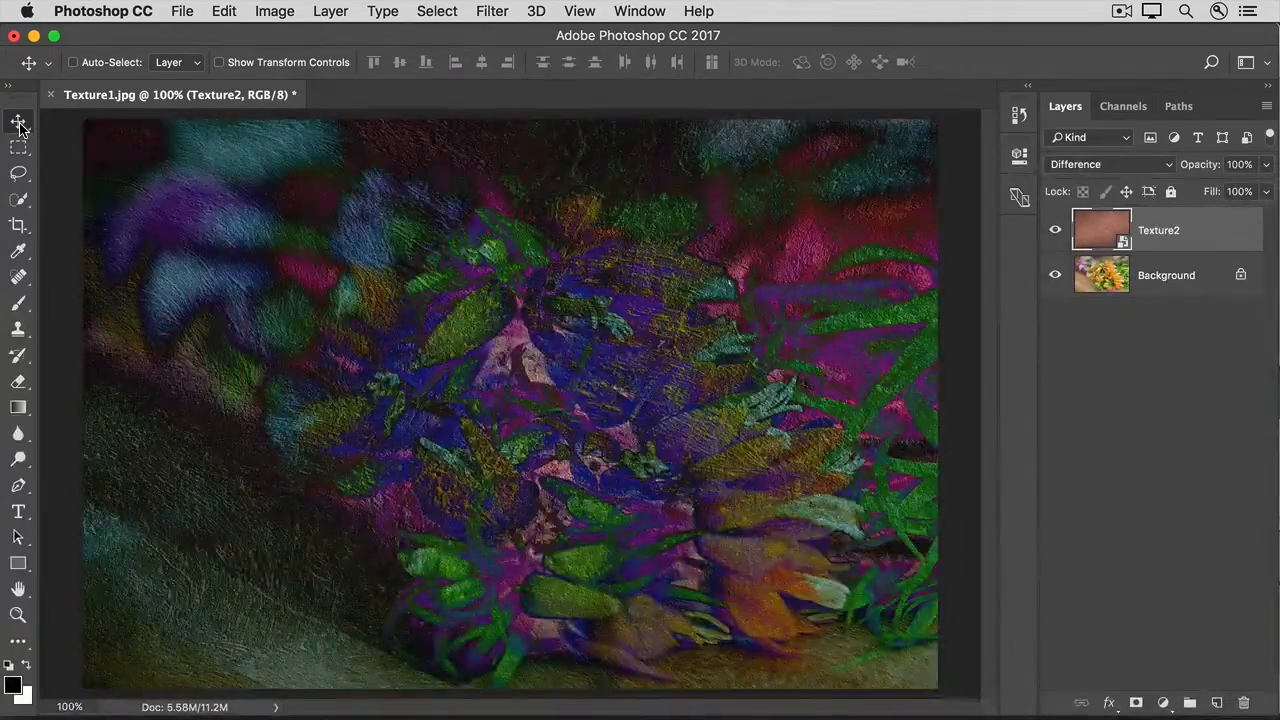
{"action": "key", "text": "shift+plus"}
{"action": "key", "text": "shift+plus"}
{"action": "key", "text": "shift+plus"}
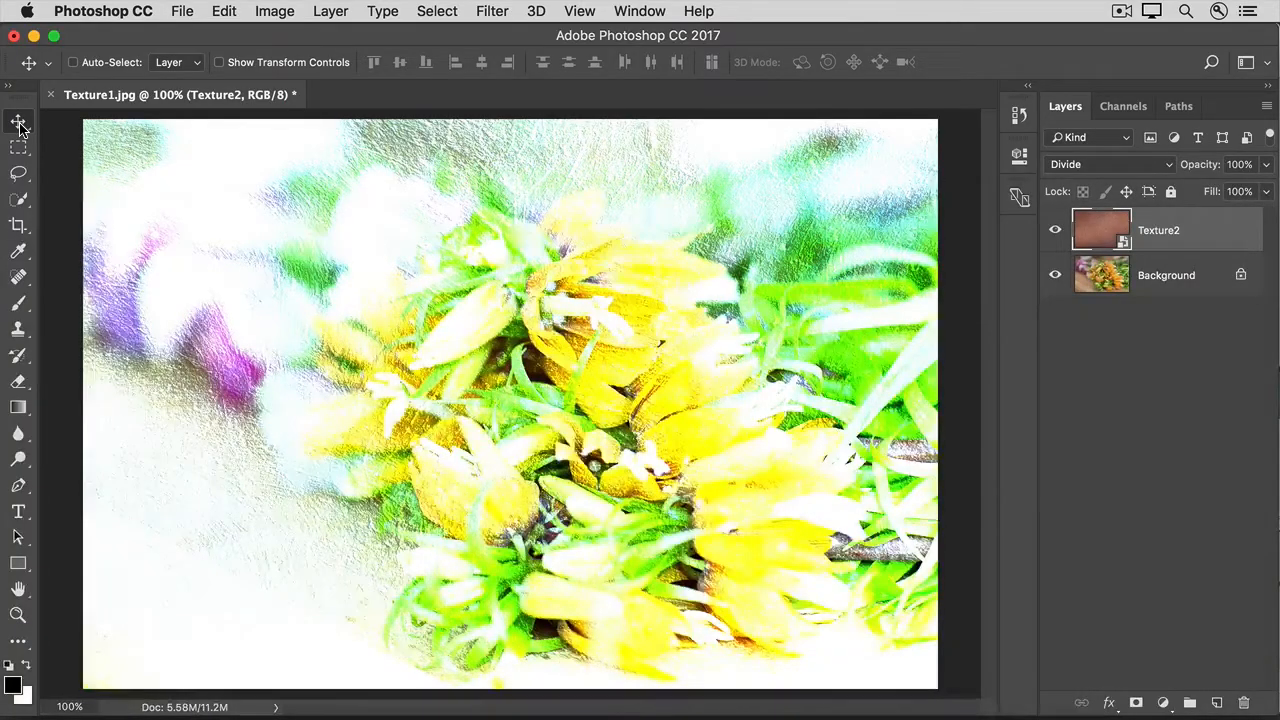
{"action": "key", "text": "shift+minus"}
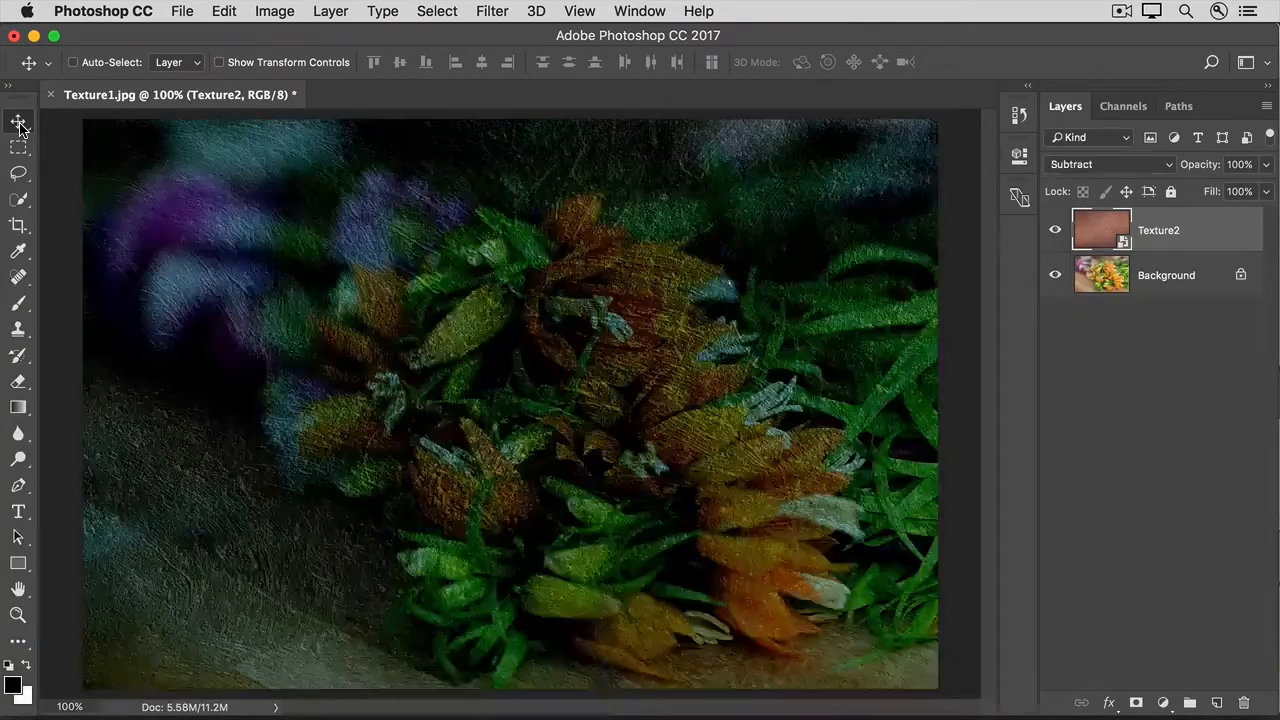
{"action": "key", "text": "shift+minus"}
{"action": "key", "text": "shift+minus"}
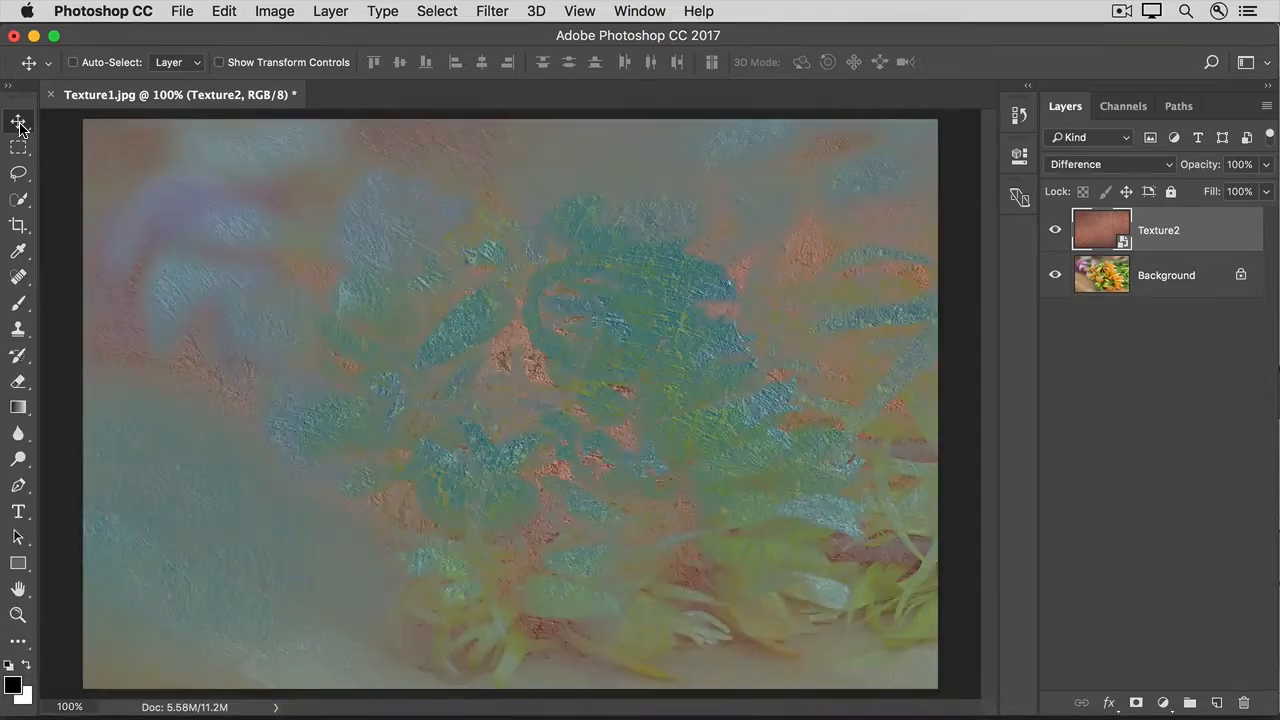
{"action": "key", "text": "shift+minus"}
{"action": "key", "text": "shift+minus"}
{"action": "key", "text": "shift+minus"}
{"action": "key", "text": "shift+minus"}
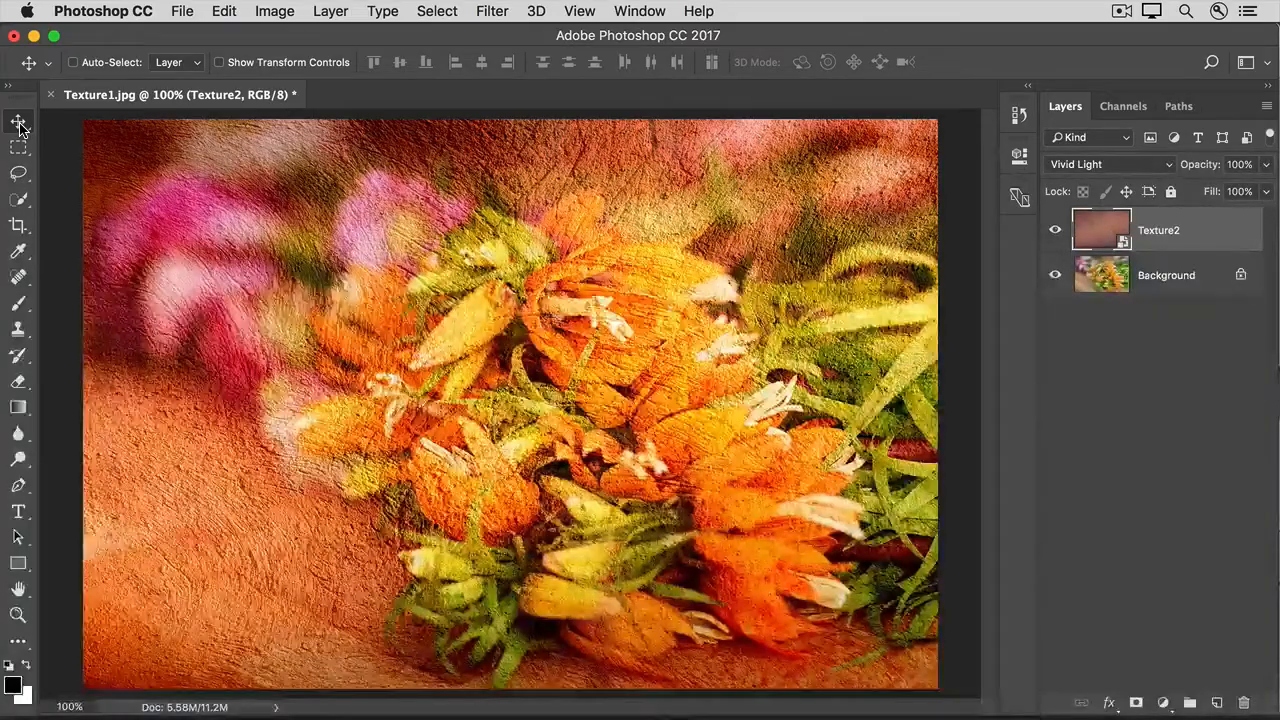
Set the Texture2 layer's blend mode to Overlay and lower its opacity to 50%.
{"action": "left_click", "coordinate": [1160, 170]}
{"action": "left_click", "coordinate": [1135, 118]}
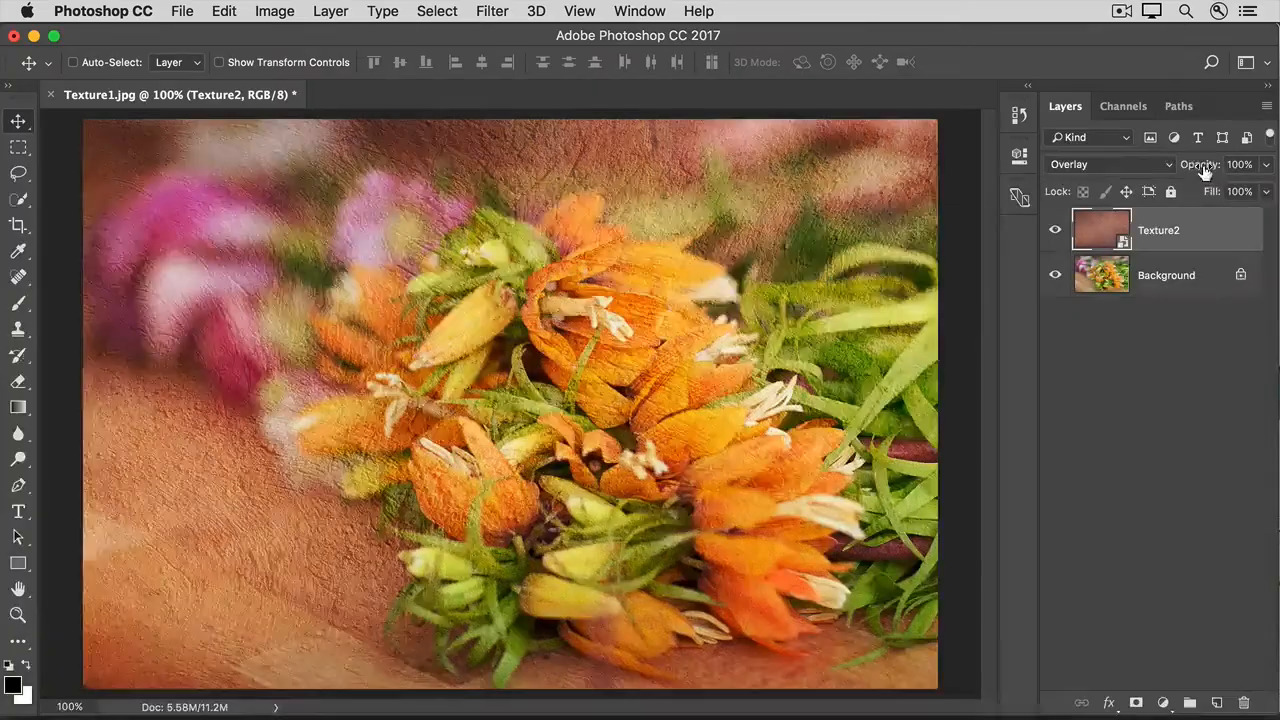
{"action": "left_click_drag", "start_coordinate": [1205, 172], "coordinate": [1155, 169]}
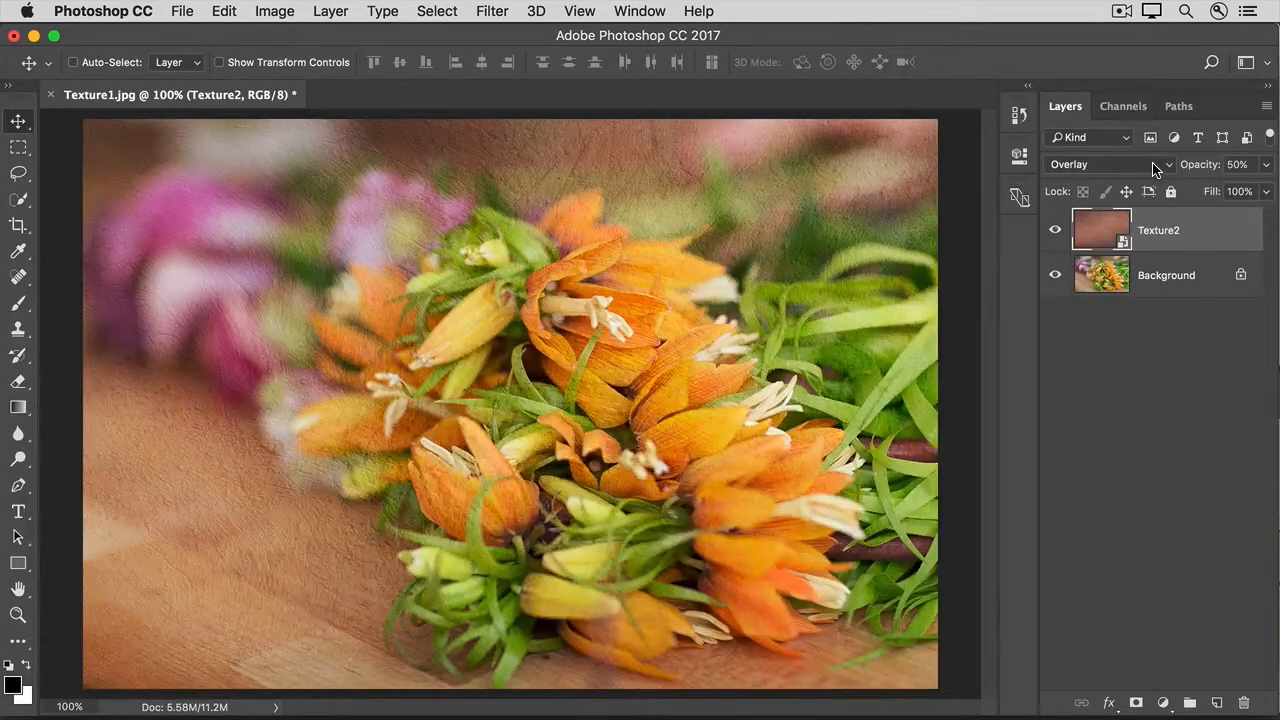
{"action": "left_click", "coordinate": [183, 12]}
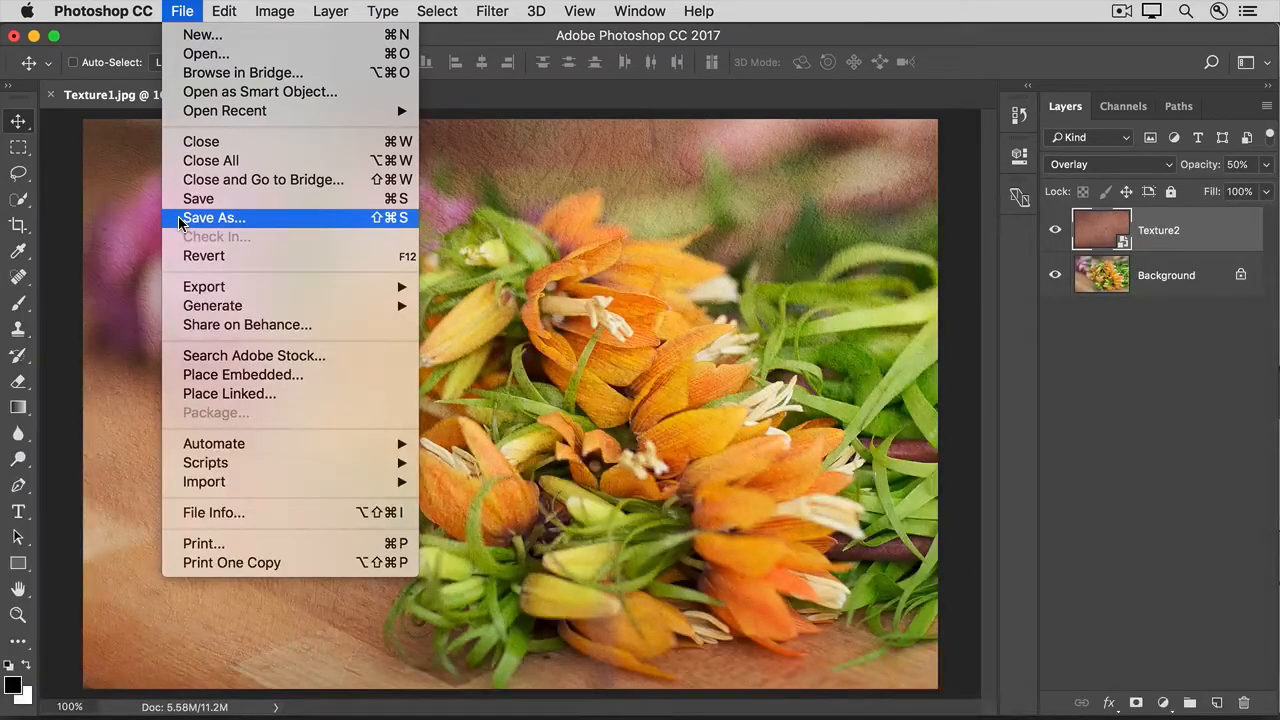
{"action": "left_click", "coordinate": [65, 220]}
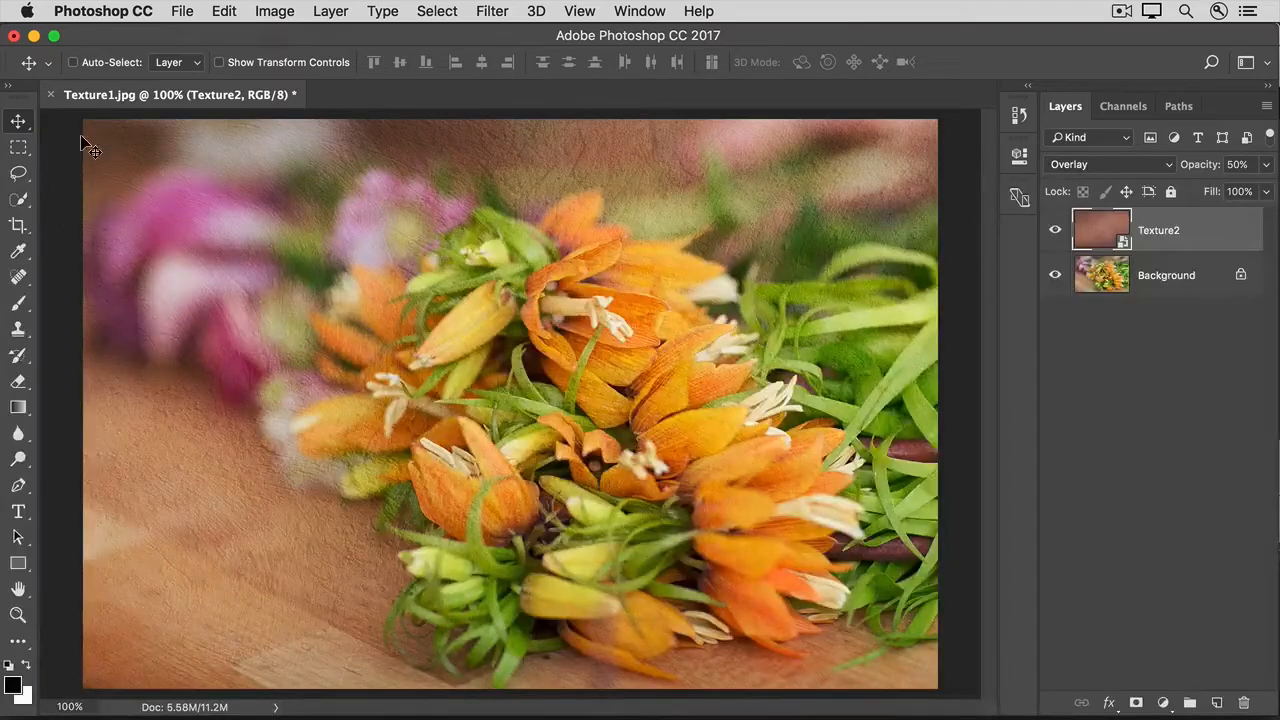
Open the image Blend1.jpg as a separate document.
{"action": "left_click", "coordinate": [183, 12]}
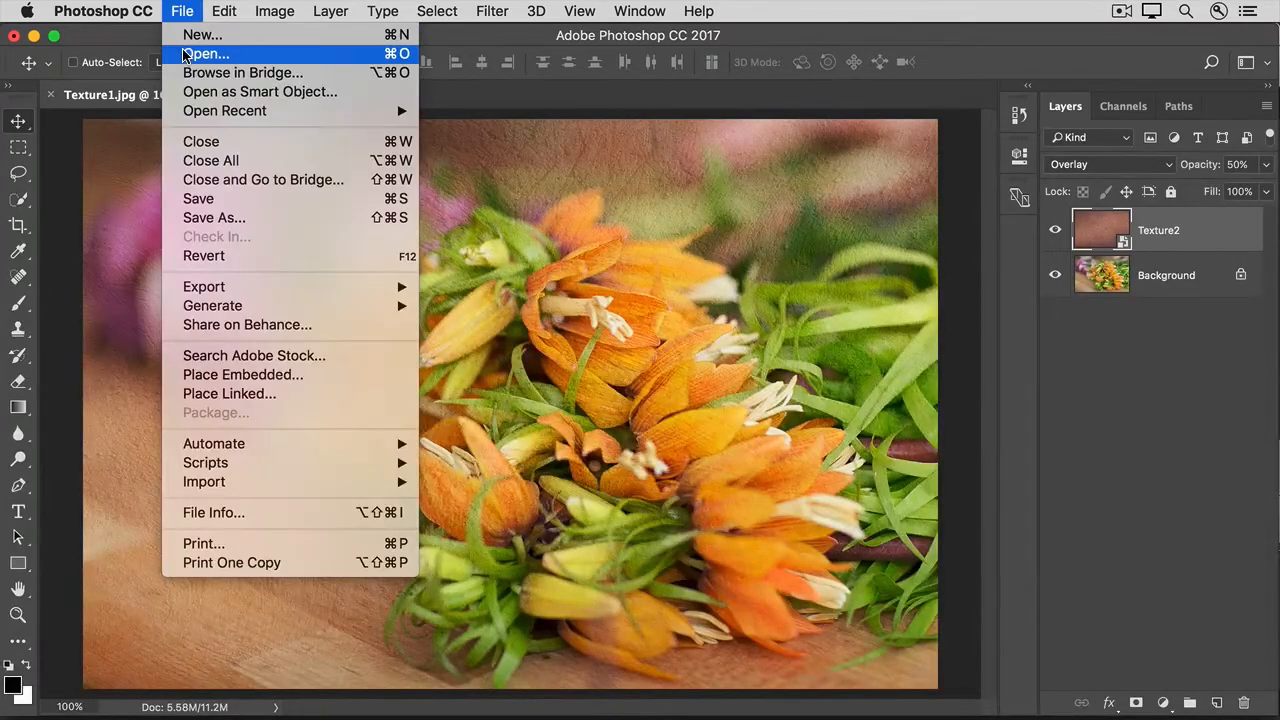
{"action": "left_click", "coordinate": [190, 53]}
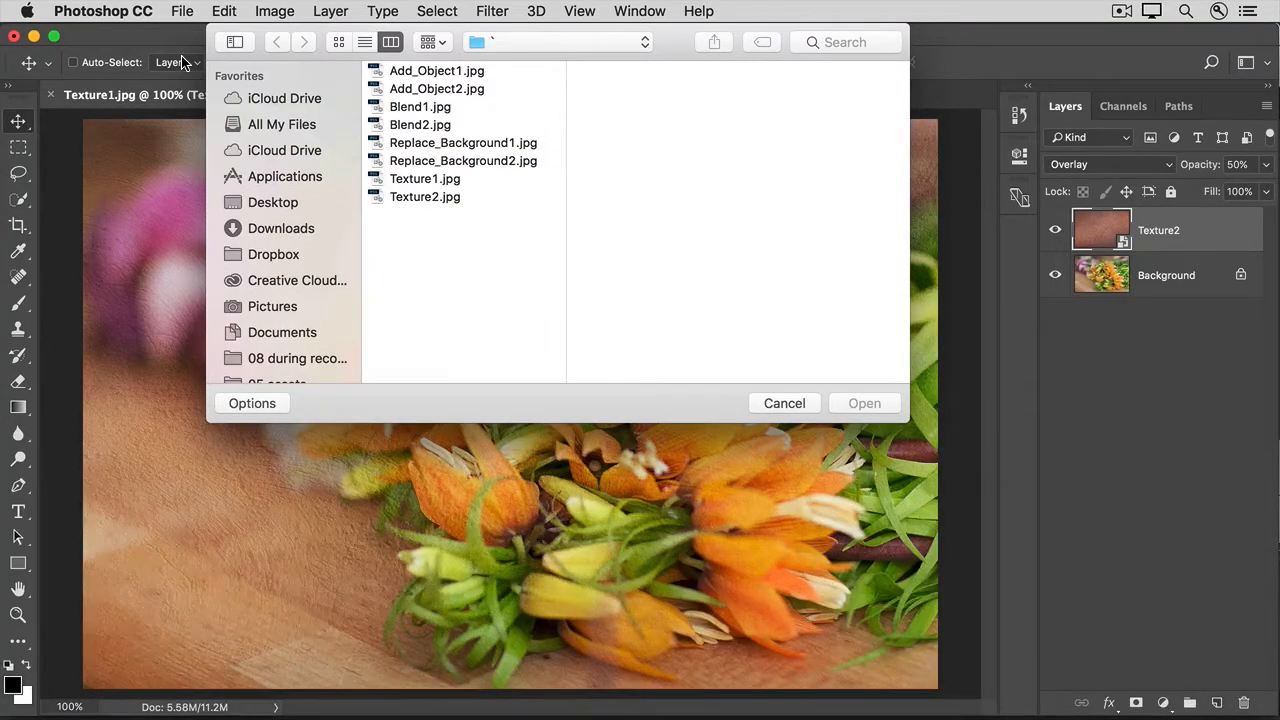
{"action": "left_click", "coordinate": [413, 112]}
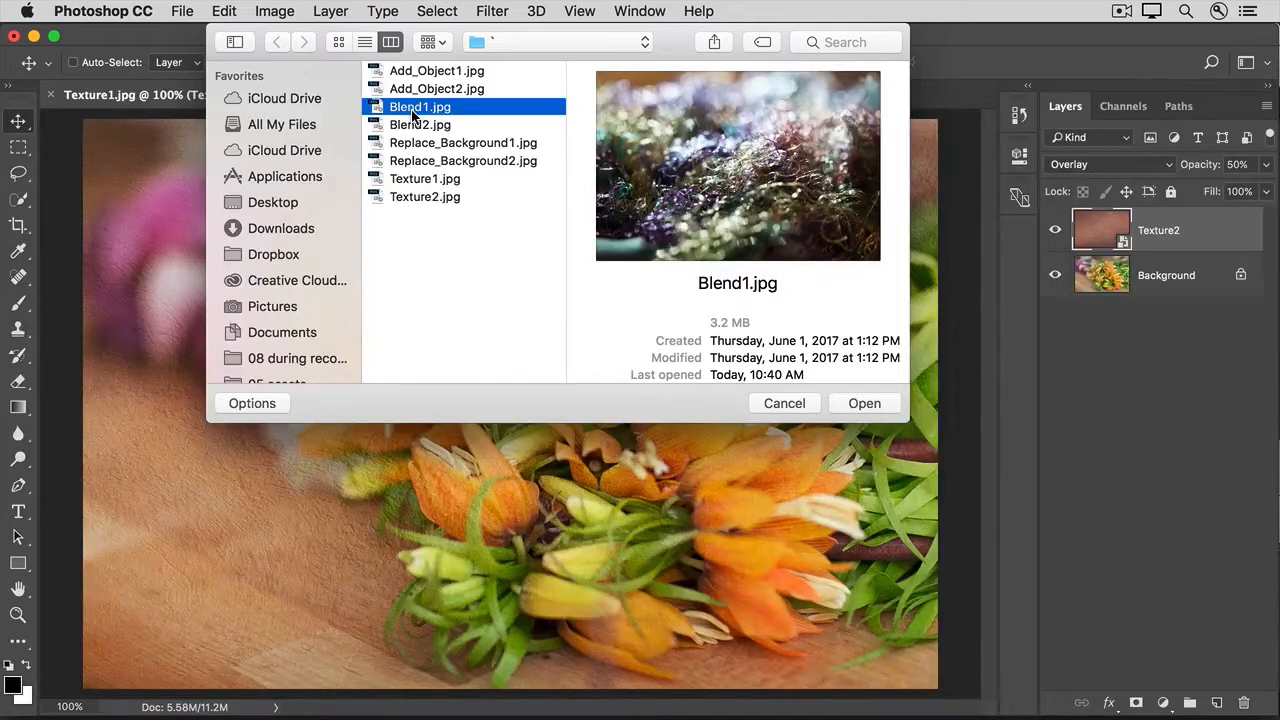
{"action": "left_click", "coordinate": [860, 403]}
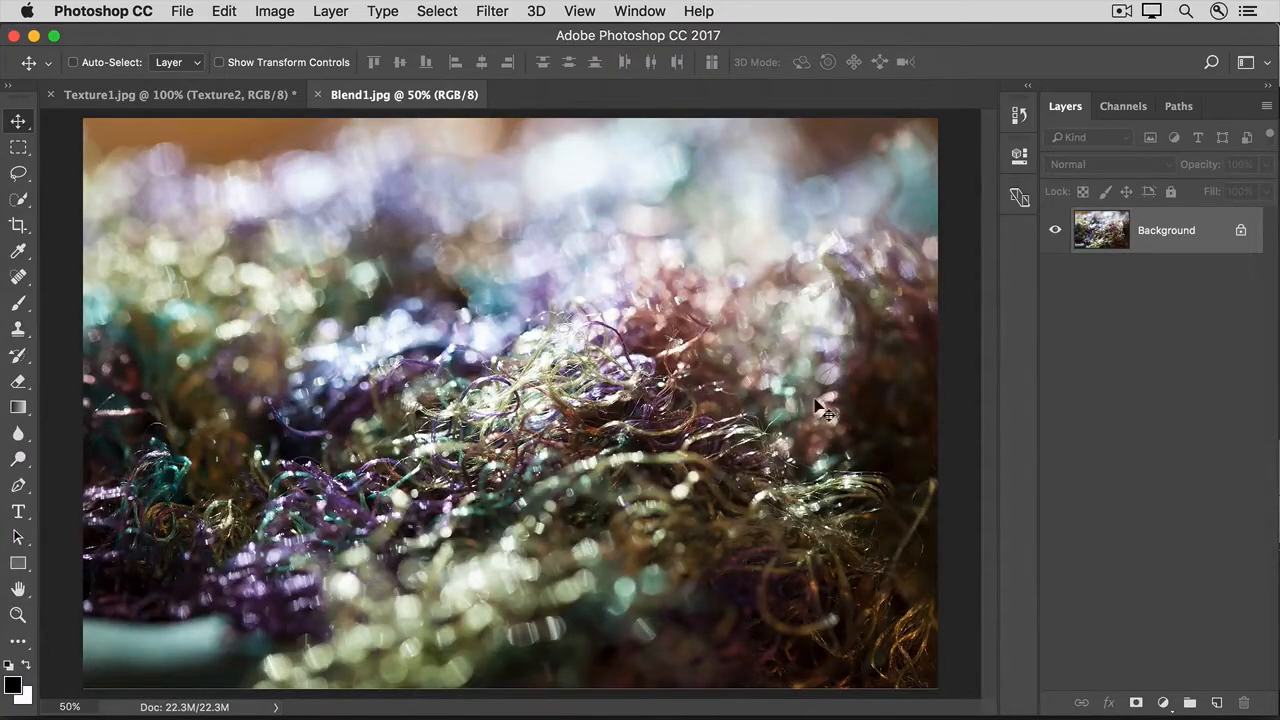
Place Blend2.jpg as an embedded layer over the Blend1 image and set its blend mode to Lighten.
{"action": "left_click", "coordinate": [182, 12]}
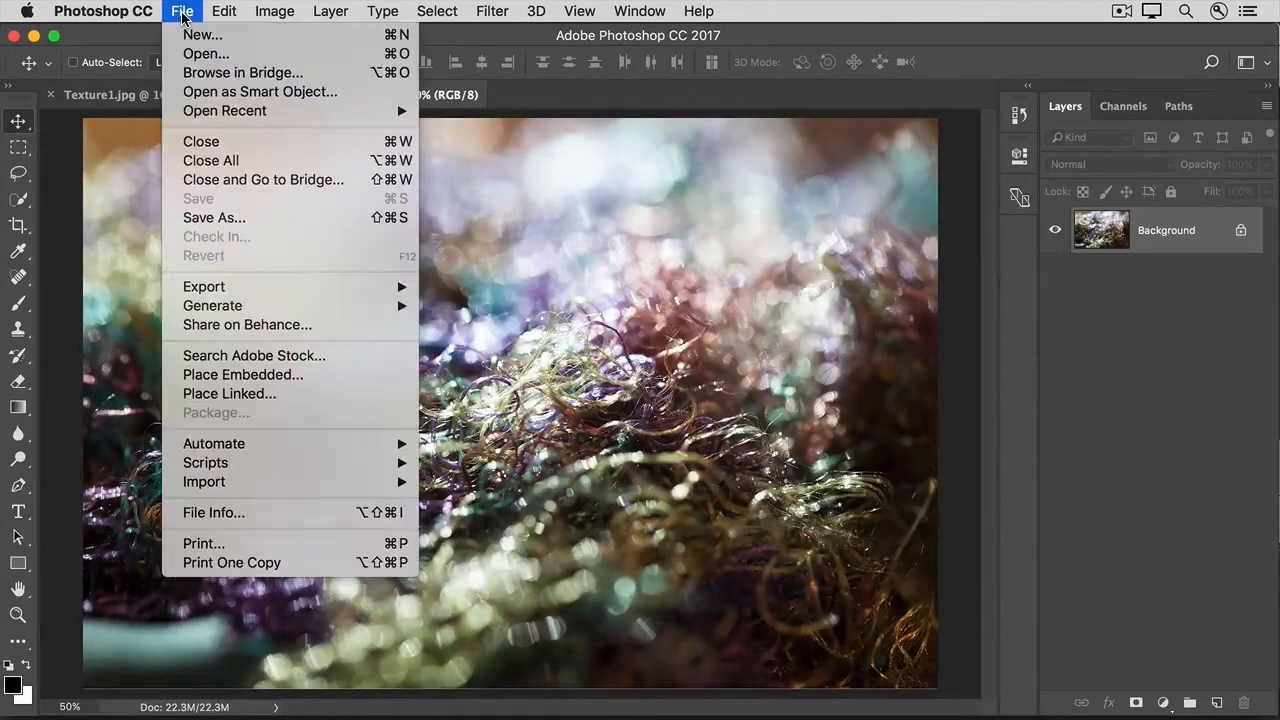
{"action": "left_click", "coordinate": [180, 376]}
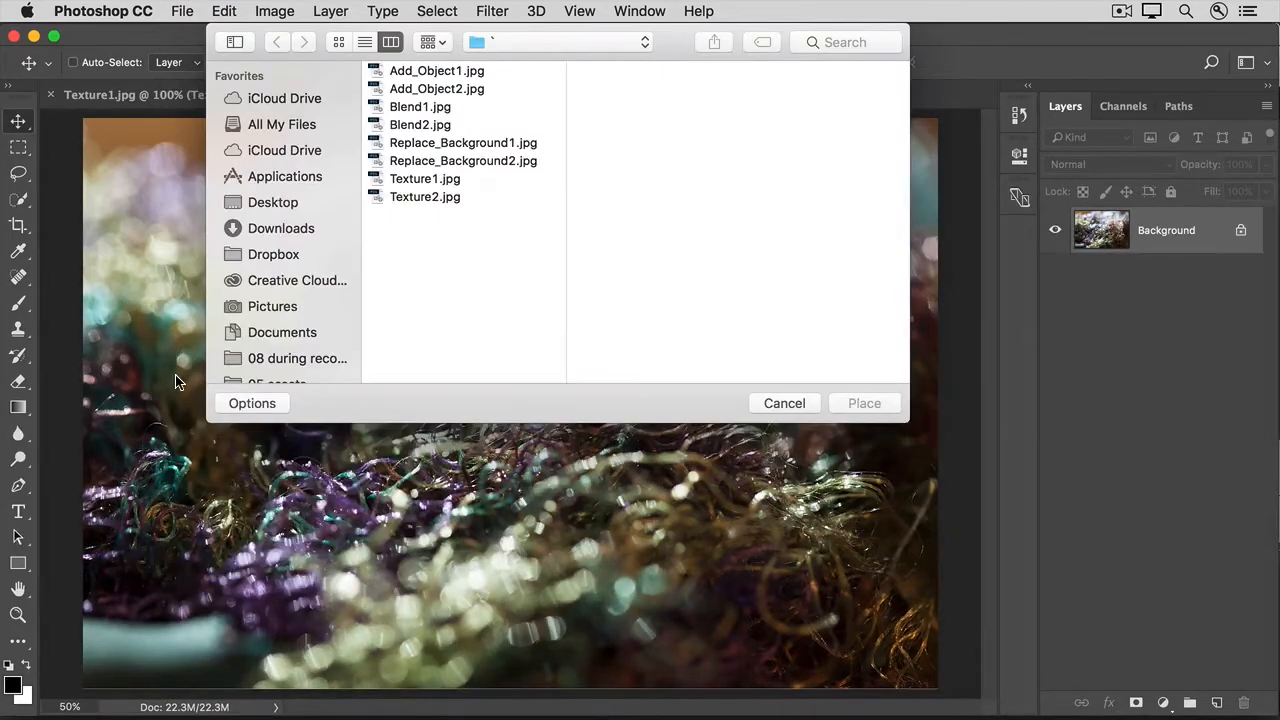
{"action": "left_click", "coordinate": [420, 128]}
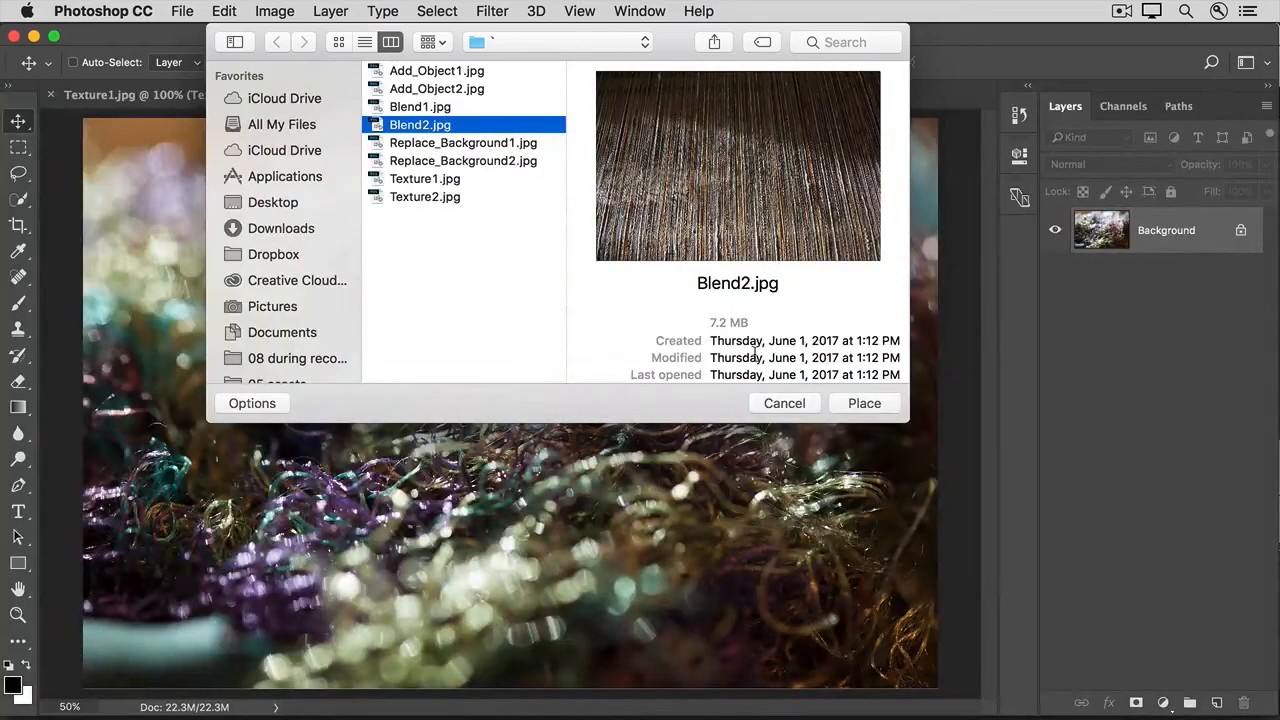
{"action": "left_click", "coordinate": [845, 403]}
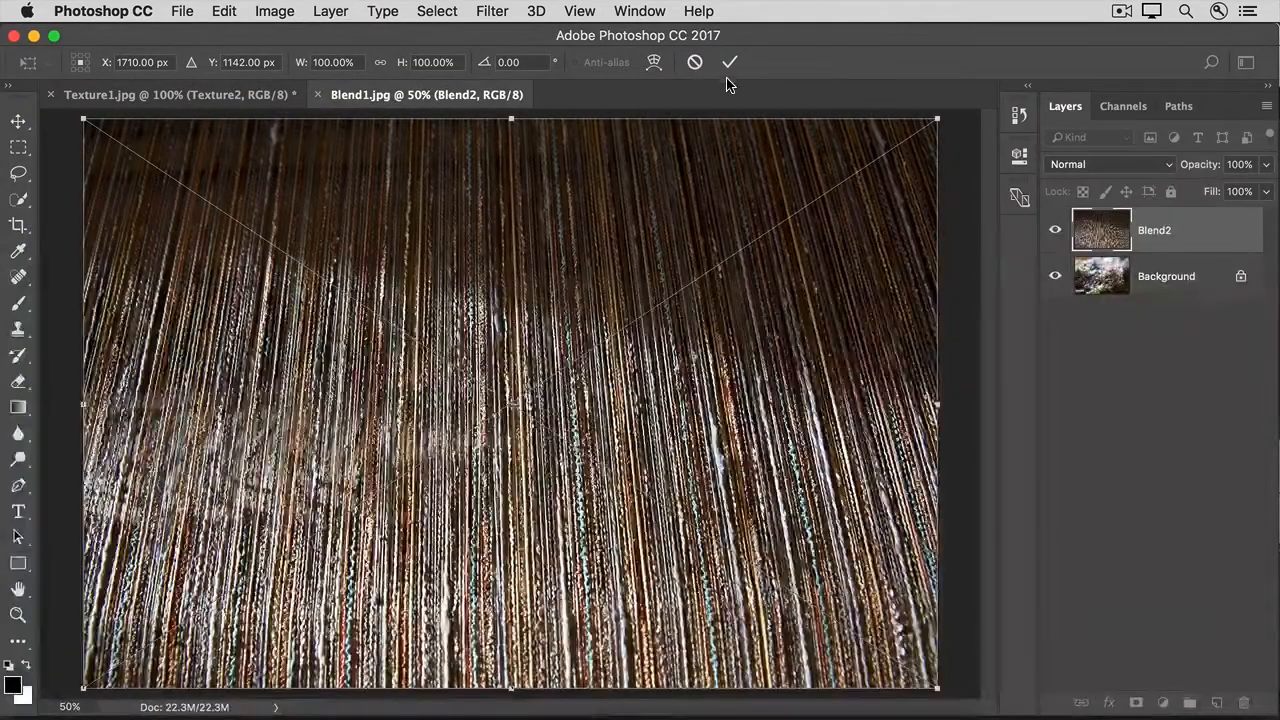
{"action": "left_click", "coordinate": [729, 63]}
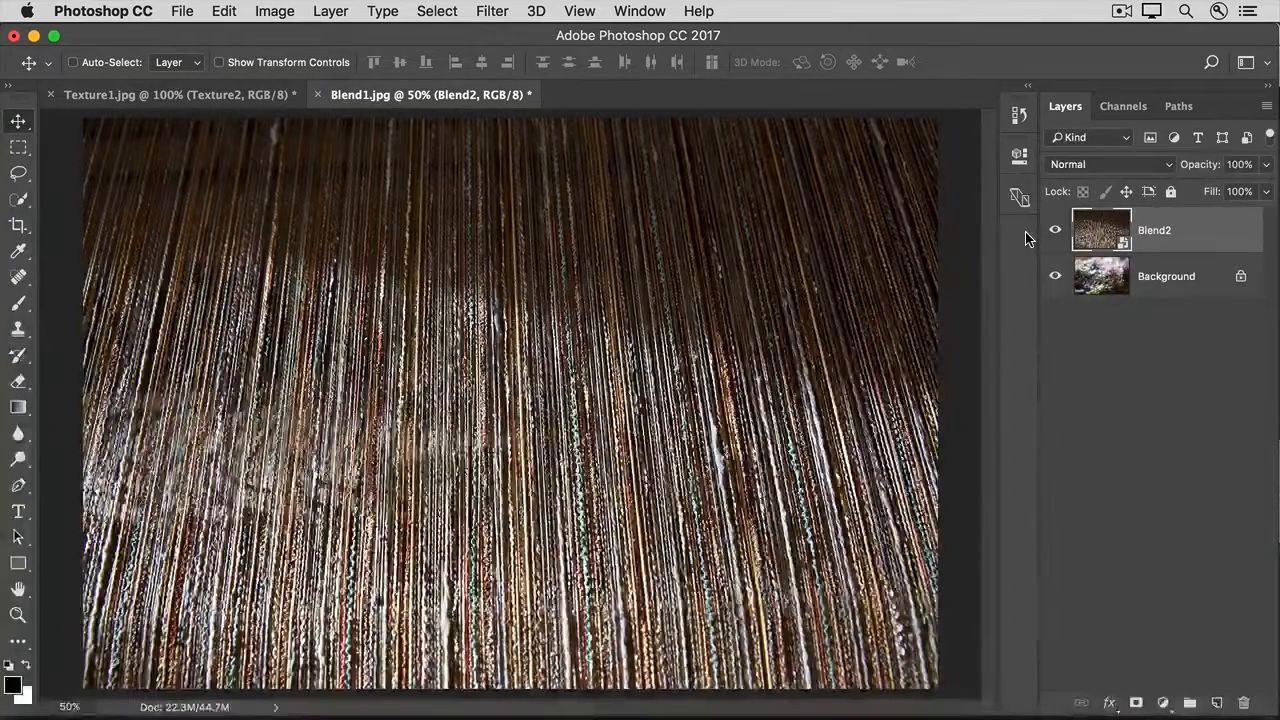
{"action": "left_click", "coordinate": [1158, 168]}
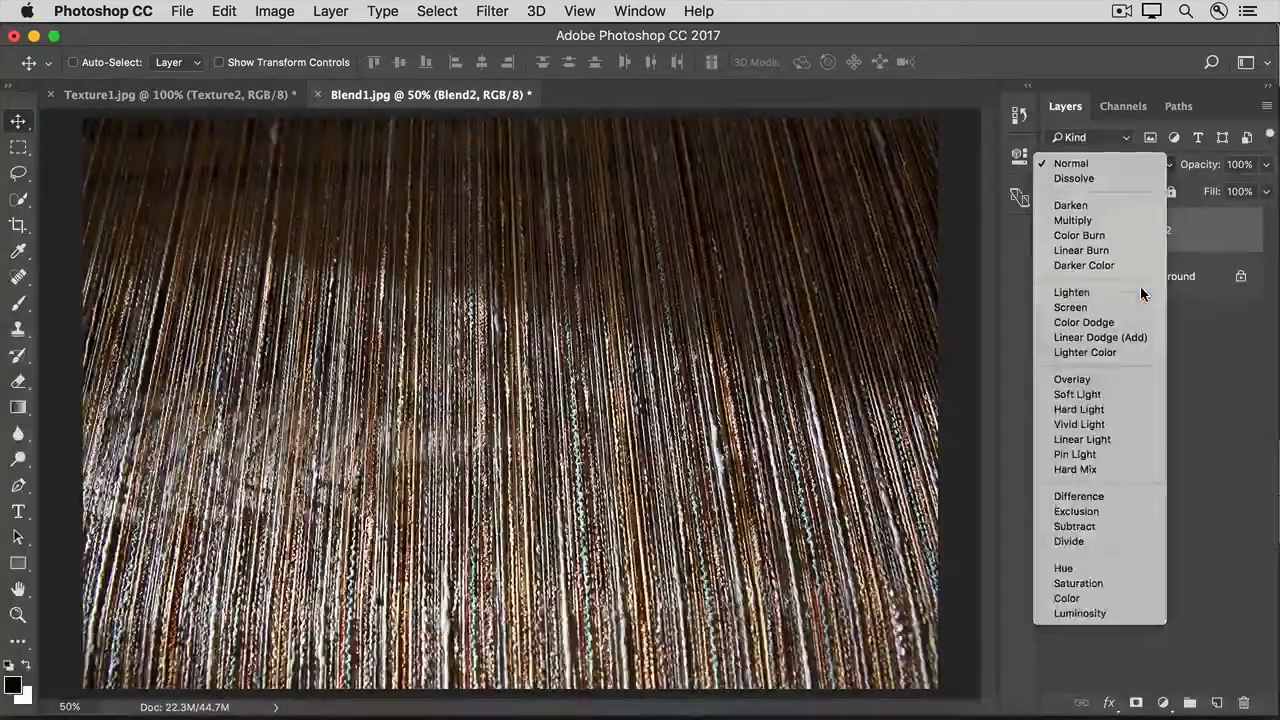
{"action": "left_click", "coordinate": [1141, 291]}
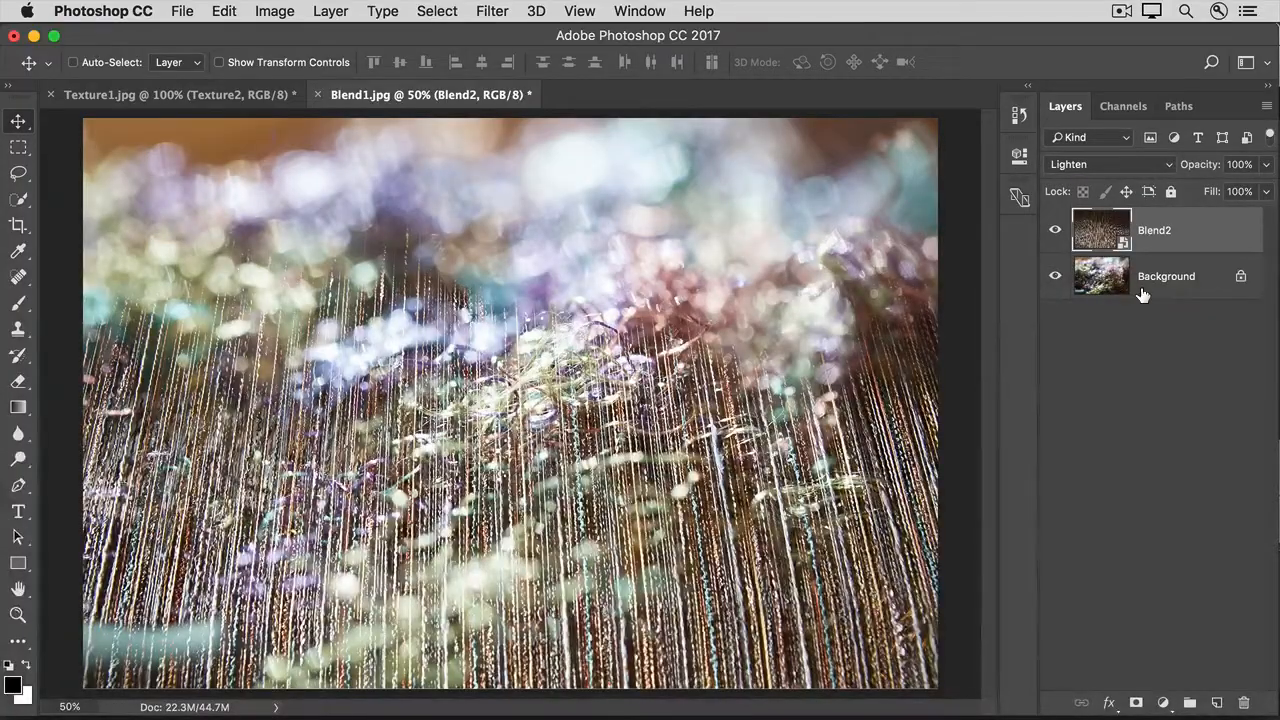
Preview the blend modes from Screen through Vivid Light on the Blend2 layer and return it to Lighten.
{"action": "key", "text": "shift+plus"}
{"action": "key", "text": "shift+plus"}
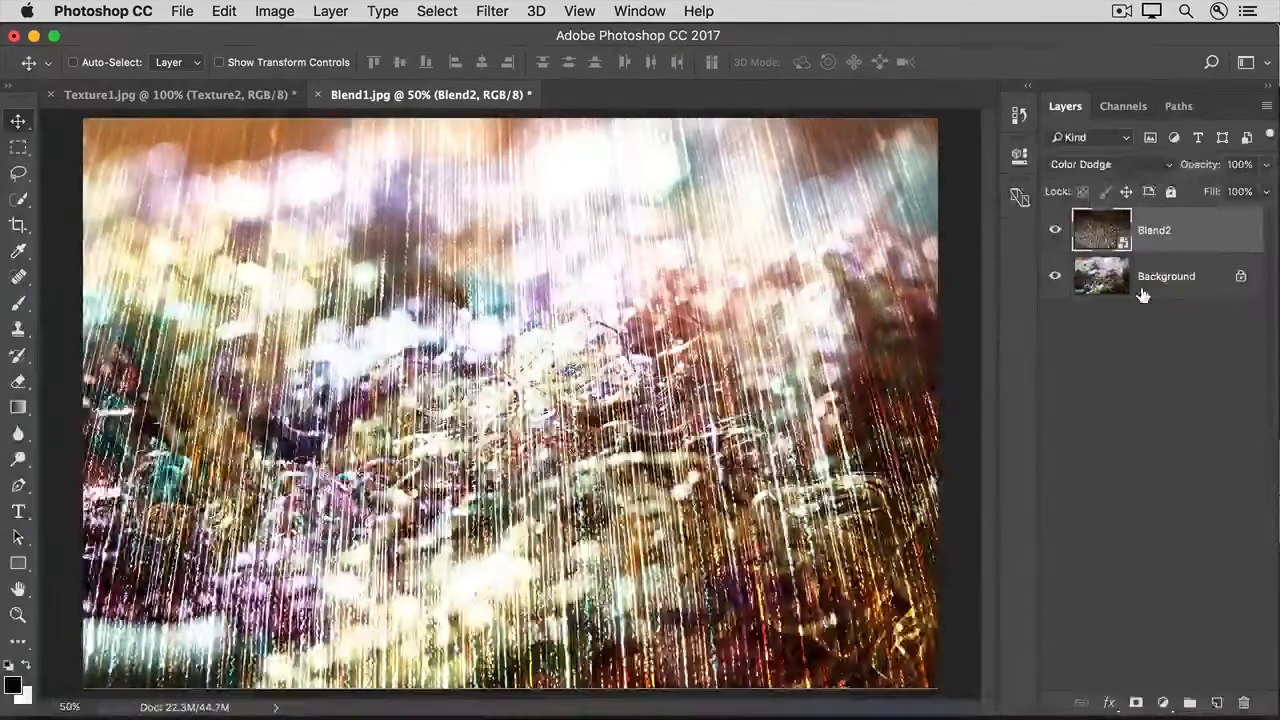
{"action": "key", "text": "shift+plus"}
{"action": "key", "text": "shift+plus"}
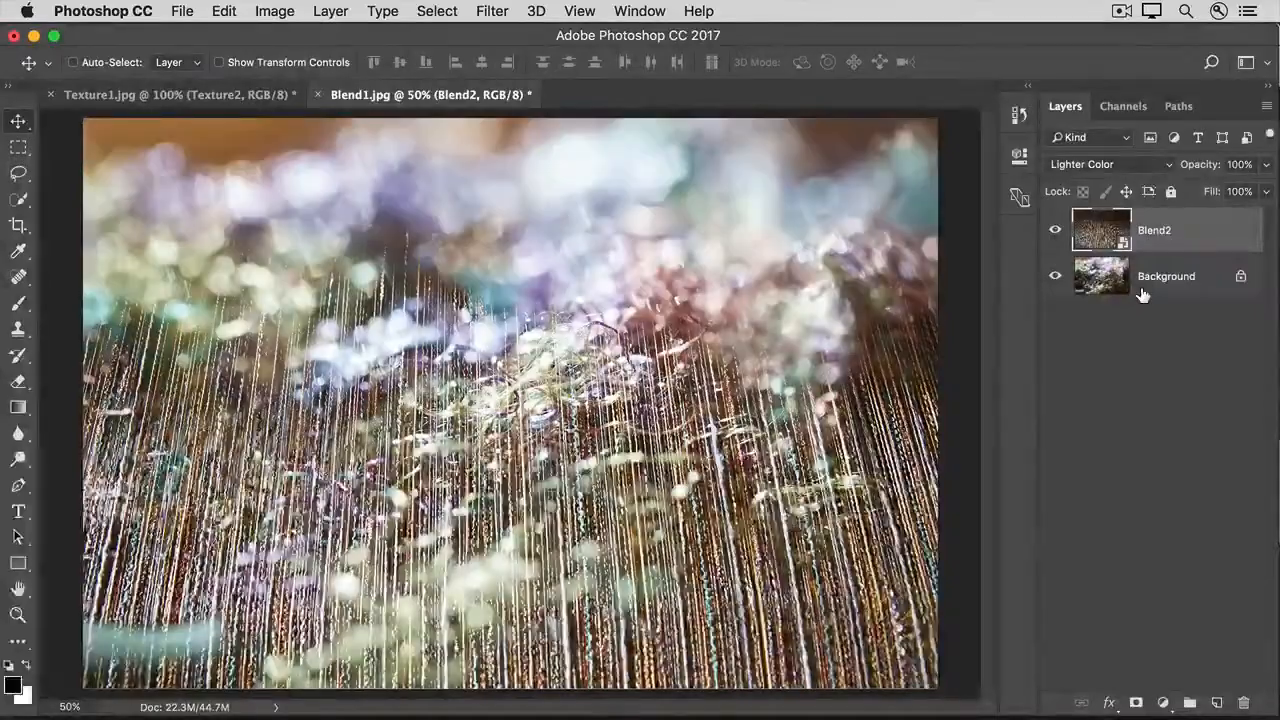
{"action": "key", "text": "shift+plus"}
{"action": "key", "text": "shift+plus"}
{"action": "key", "text": "shift+plus"}
{"action": "key", "text": "shift+plus"}
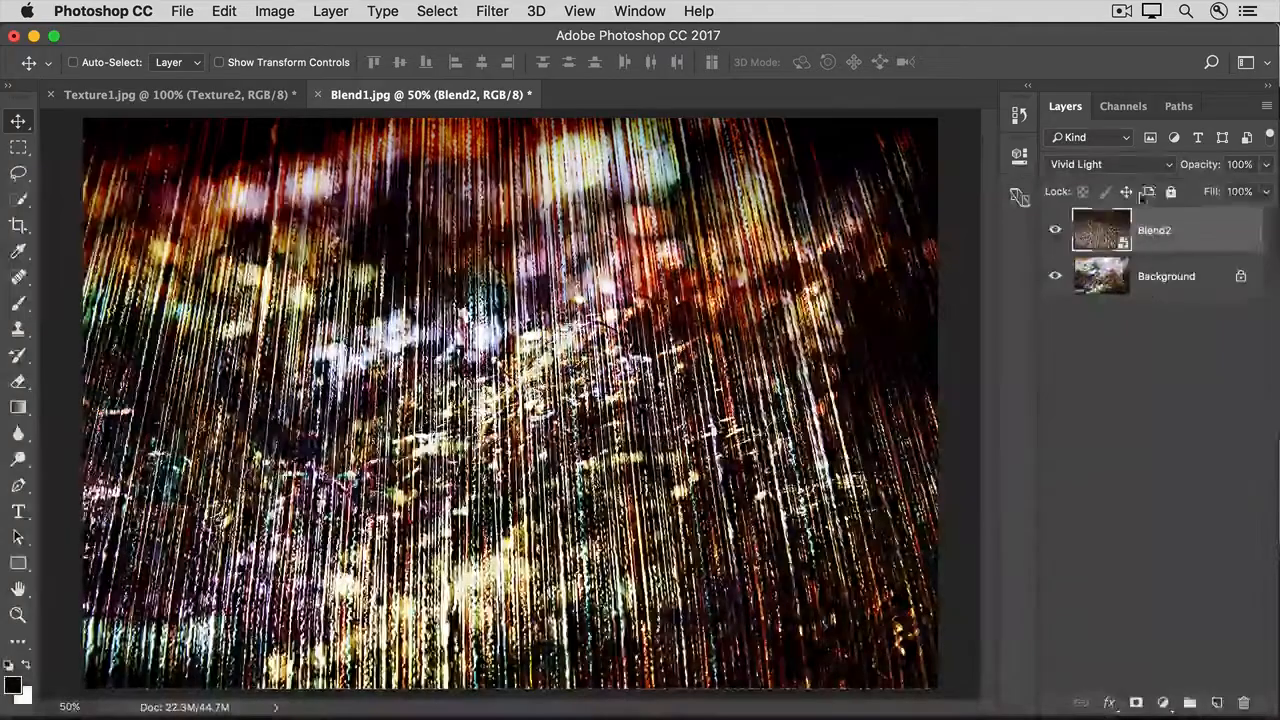
{"action": "left_click", "coordinate": [1143, 166]}
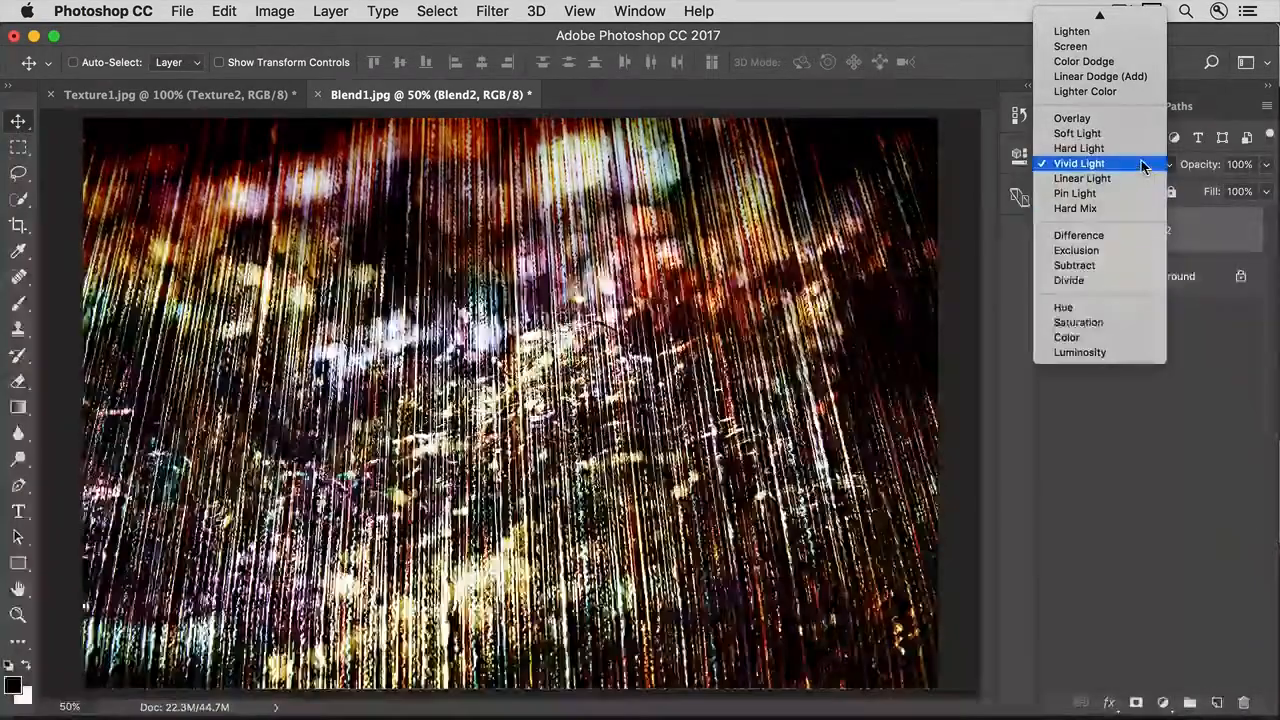
{"action": "left_click", "coordinate": [1122, 39]}
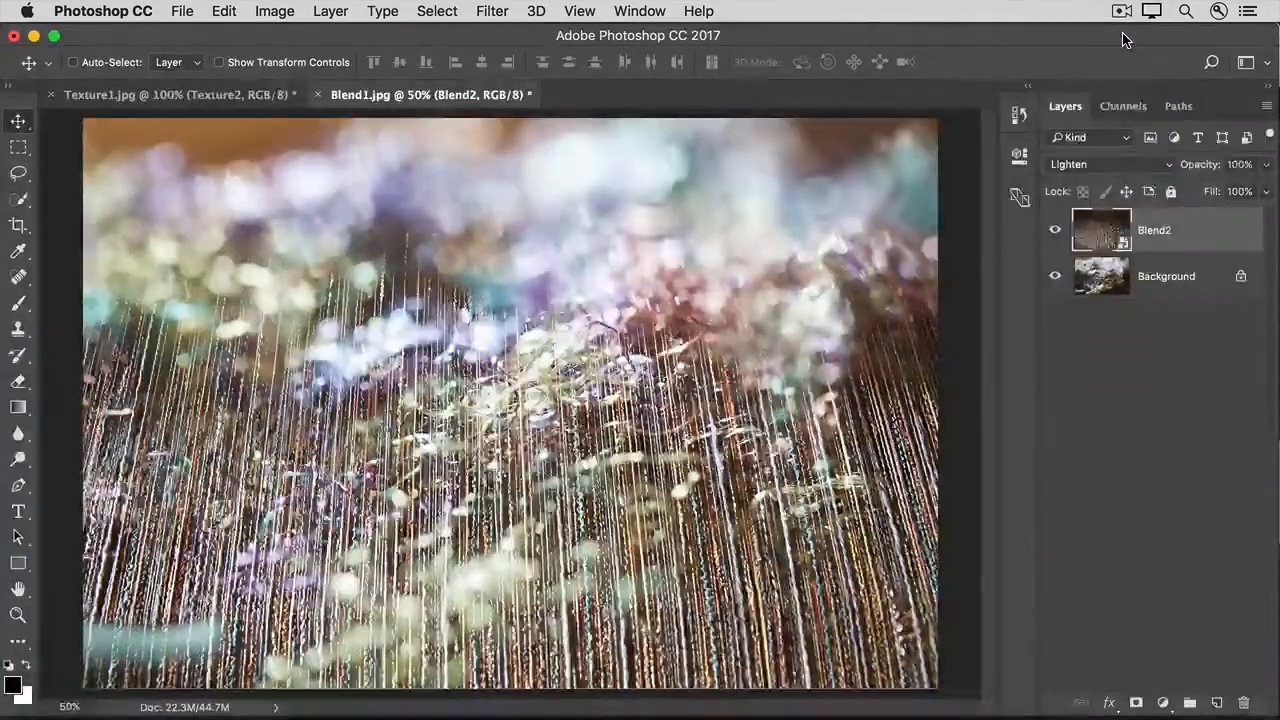